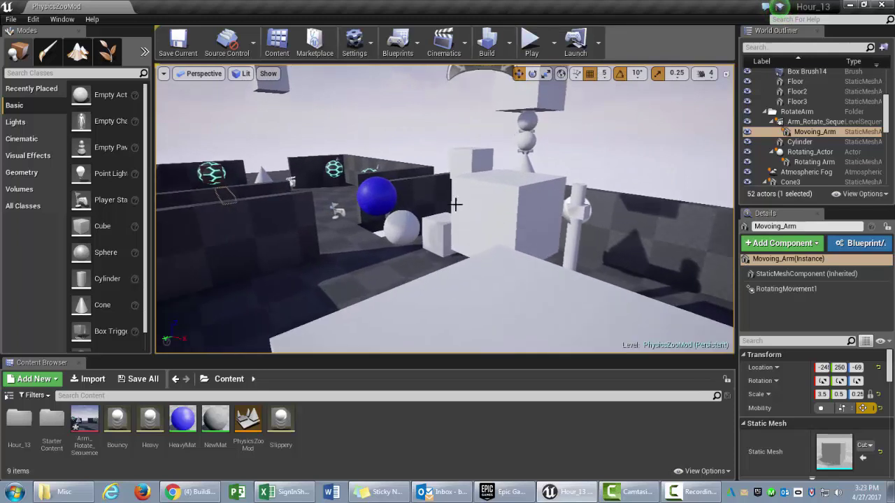
- Play-test the level, walk up to the rotating arm to watch it hit the stacked objects, and stop the play session
click(530, 43)
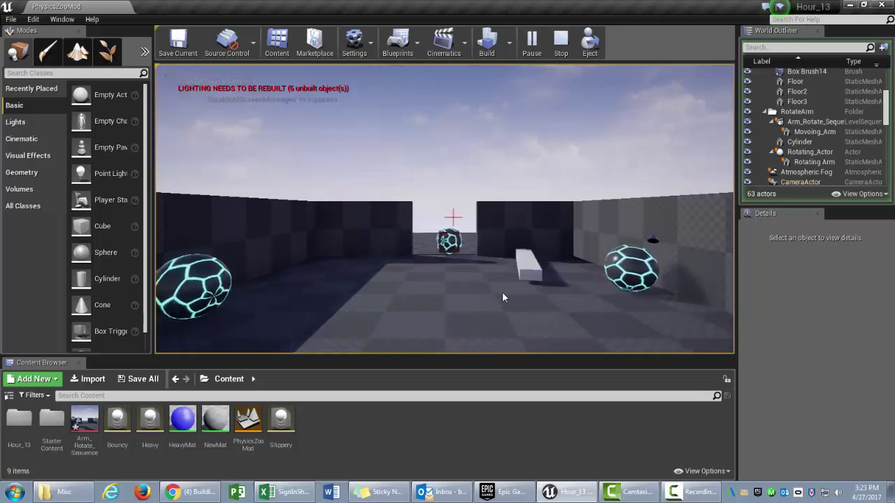
click(453, 240)
key(w)
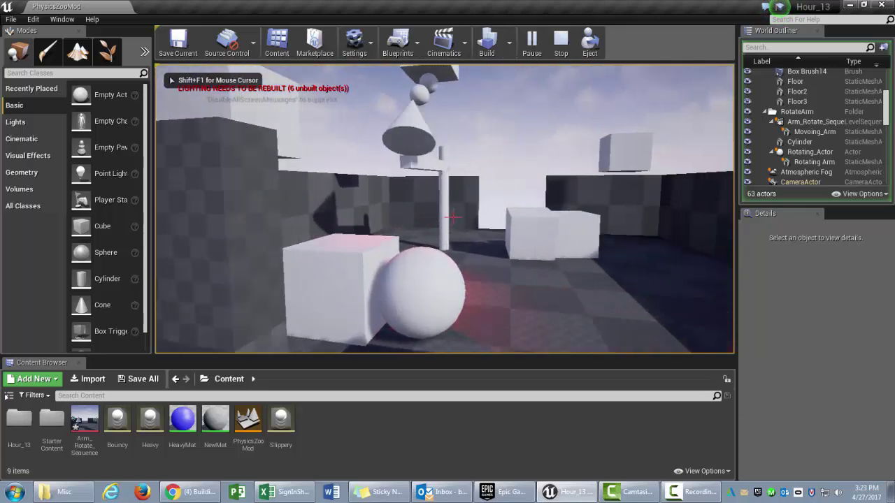
key(w)
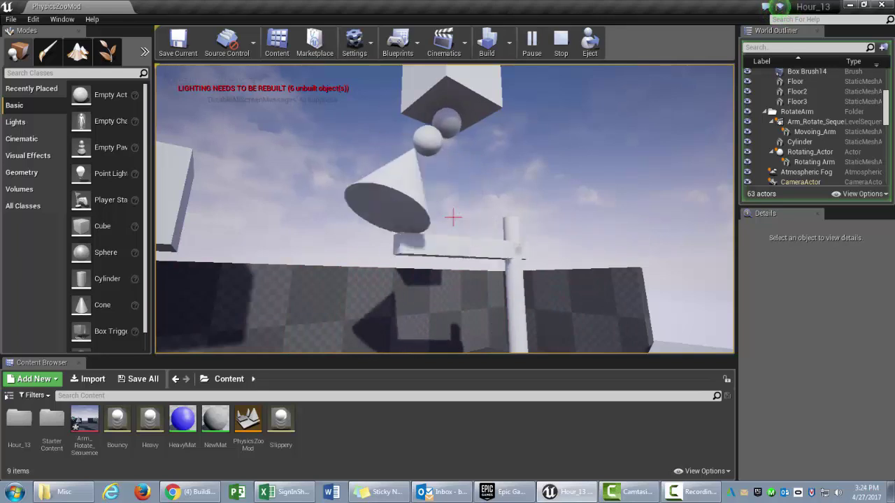
key(Escape)
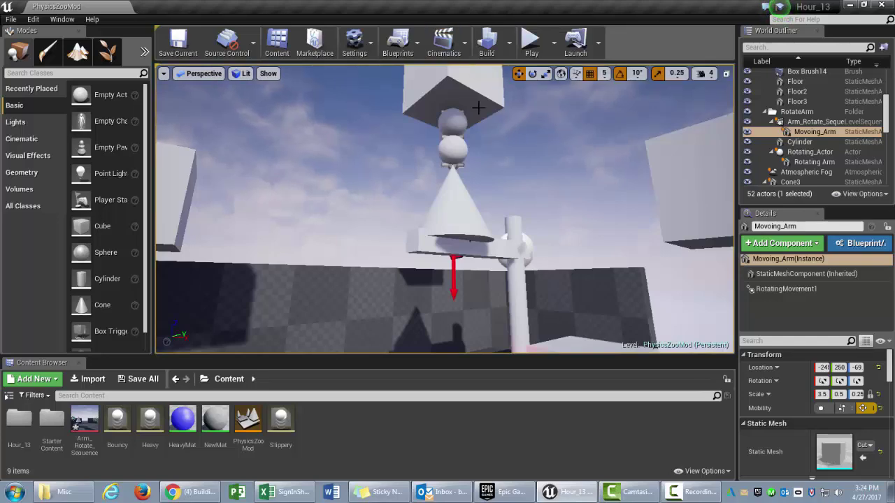
- Place a Cine Camera Actor from the full list of classes near the end of the walled physics room
drag(620, 294, 645, 349)
right_drag(620, 294, 619, 318)
right_drag(568, 183, 562, 186)
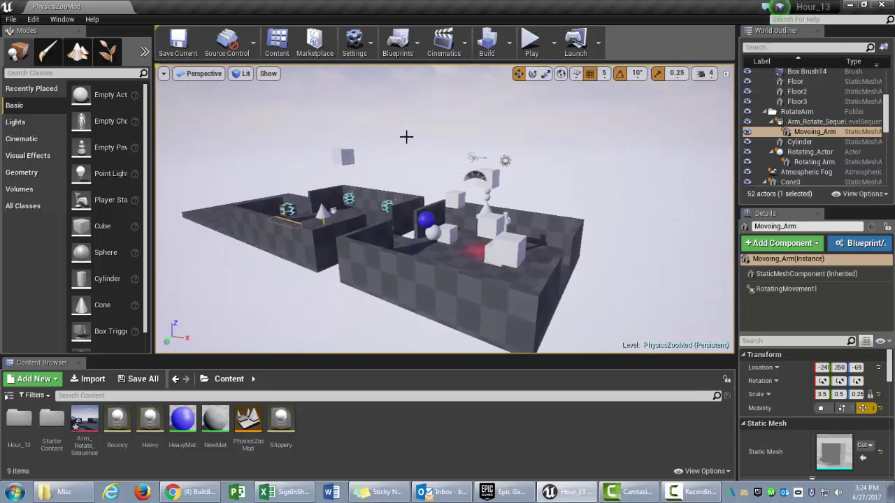
click(28, 207)
click(31, 139)
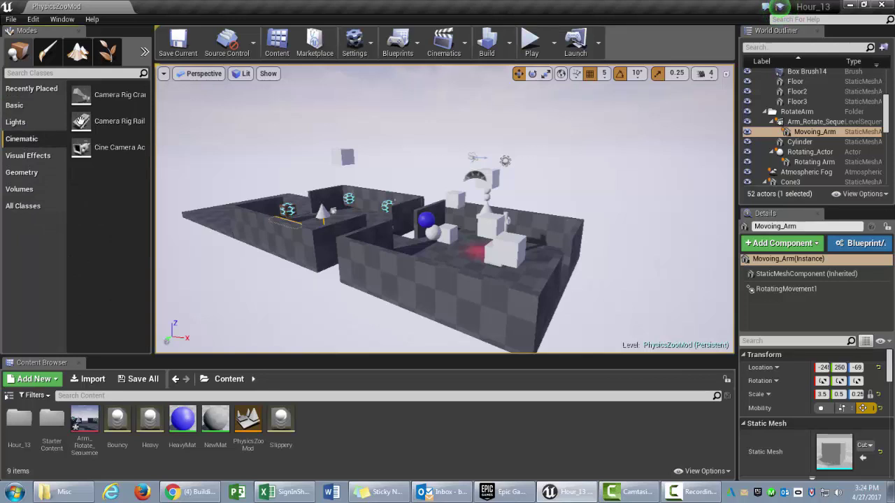
drag(153, 119, 171, 118)
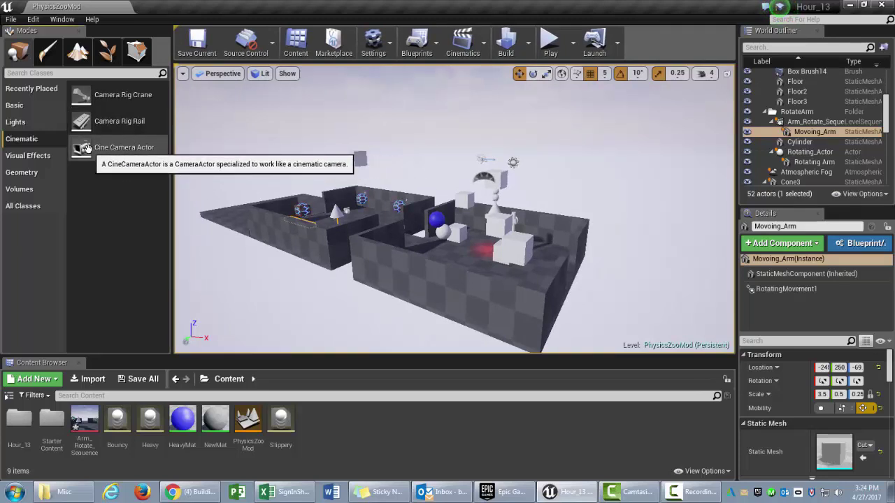
click(26, 206)
drag(163, 119, 164, 160)
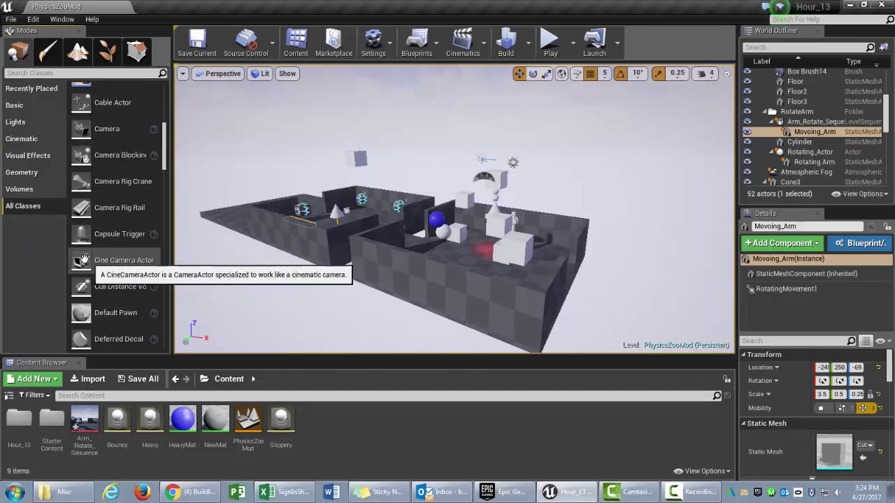
drag(83, 260, 545, 201)
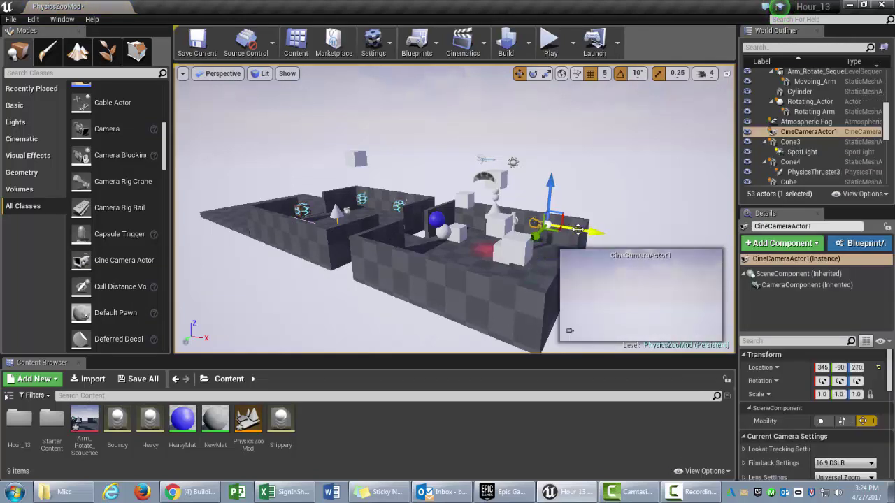
- Move the cine camera outside the room to X 720 and lower it to Z 255
drag(578, 229, 729, 274)
drag(458, 238, 493, 260)
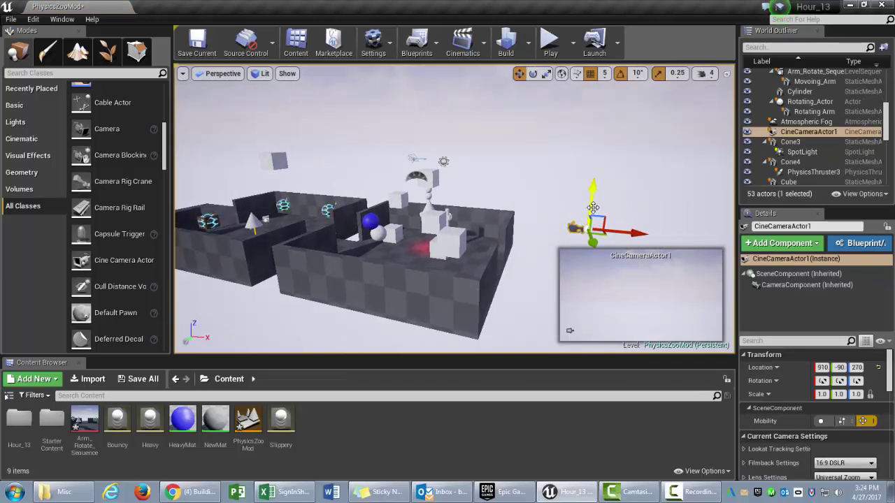
drag(593, 207, 519, 285)
- Rotate the cine camera so its lens faces the objects inside the room
key(f)
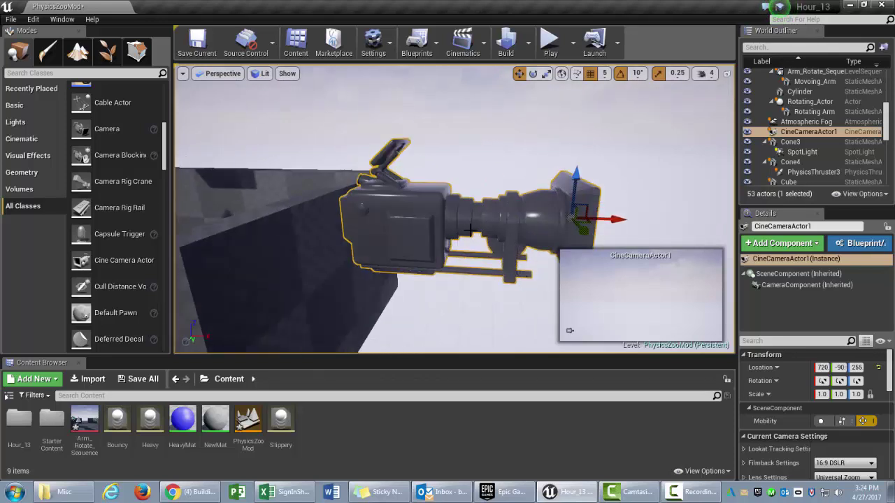
key(e)
mouse_move(522, 237)
mouse_down()
mouse_move(528, 228)
mouse_move(657, 224)
mouse_move(511, 214)
mouse_move(527, 230)
mouse_up()
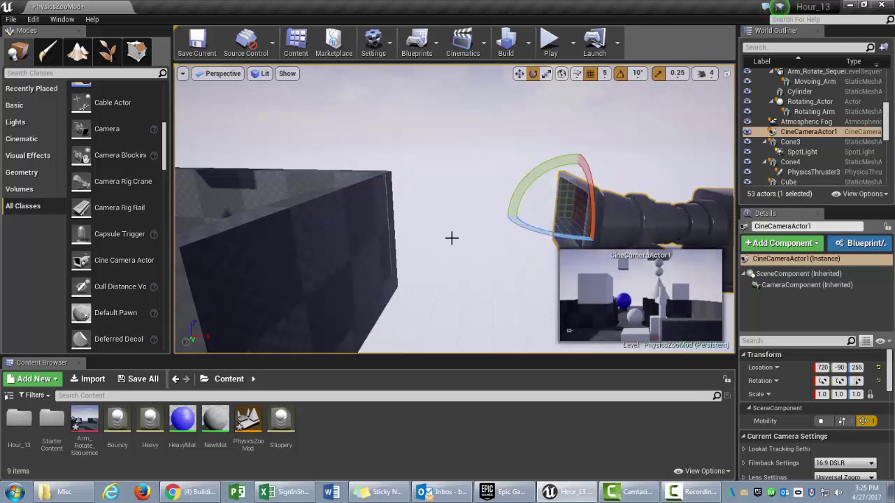
- Raise the cine camera above the room walls to Z 445
key(s)
right_drag(450, 221, 446, 257)
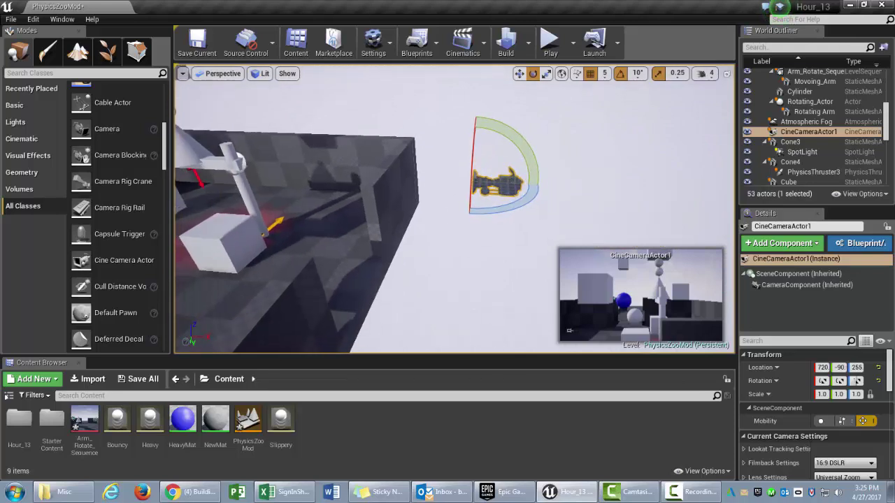
key(w)
drag(474, 147, 473, 50)
- Tilt the cine camera down toward the room and pull it back to X about 1090
key(s)
right_drag(499, 229, 499, 197)
key(e)
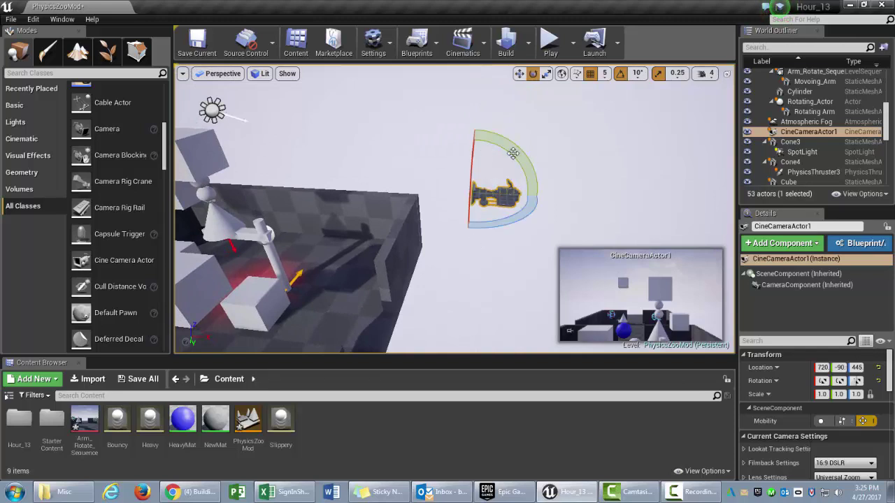
drag(513, 153, 701, 241)
key(w)
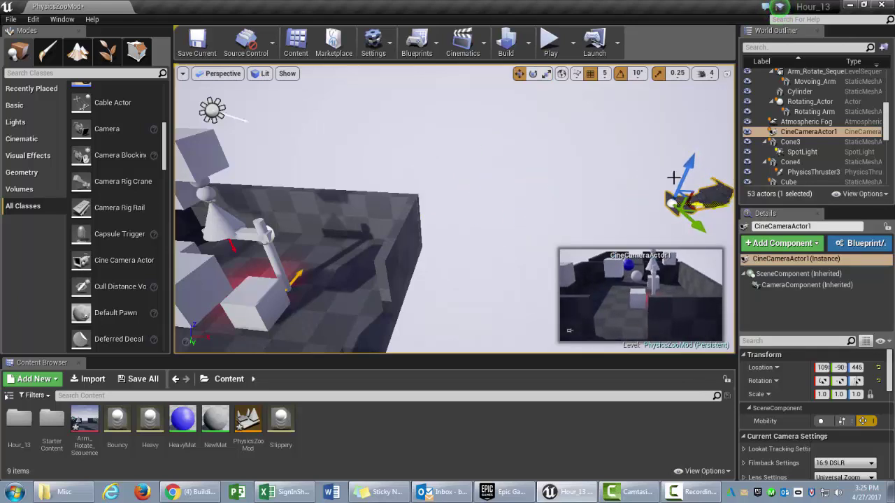
- Raise the cine camera to Z 670 and move it farther from the room, to X about 1150
drag(685, 165, 698, 81)
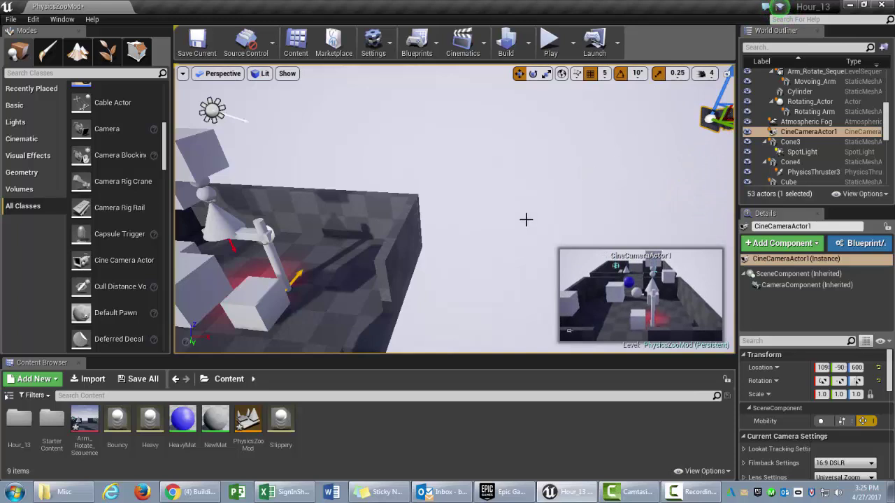
right_drag(524, 220, 561, 198)
key(s)
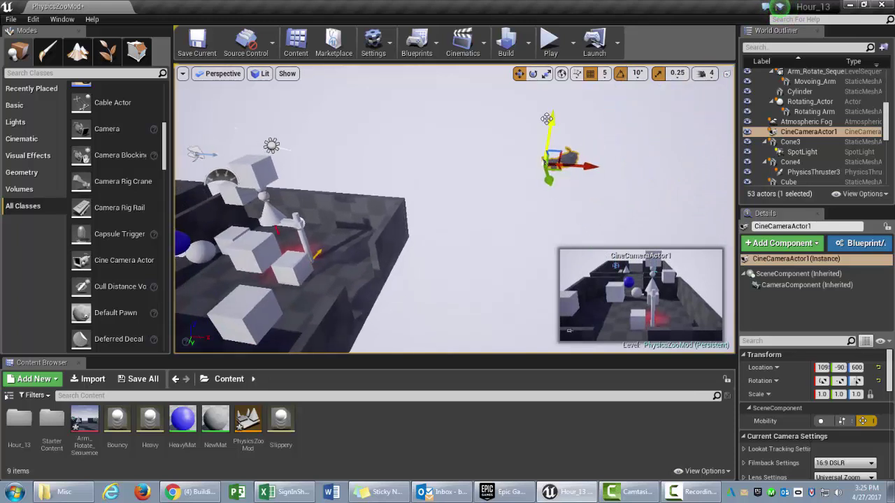
drag(577, 165, 596, 168)
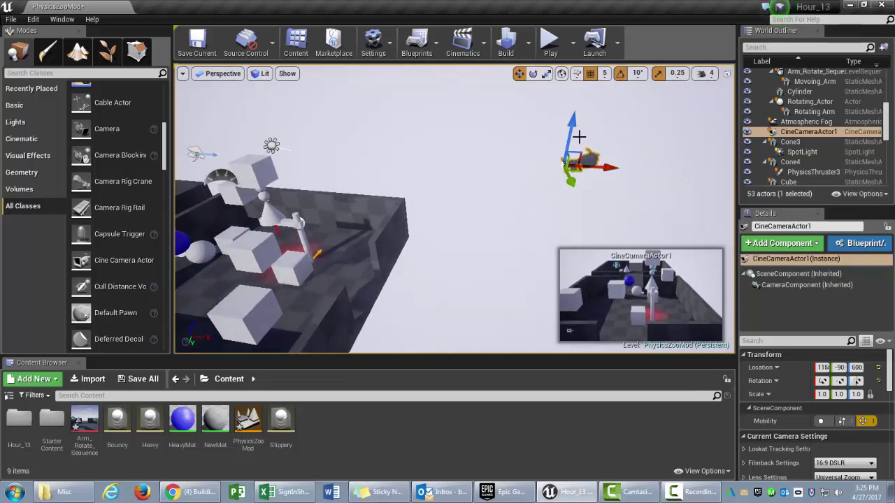
mouse_move(570, 132)
mouse_down()
mouse_move(567, 105)
mouse_move(535, 127)
mouse_move(562, 130)
mouse_up()
- Tilt the cine camera farther down and bring it closer to the room, to X about 1090
key(e)
key(w)
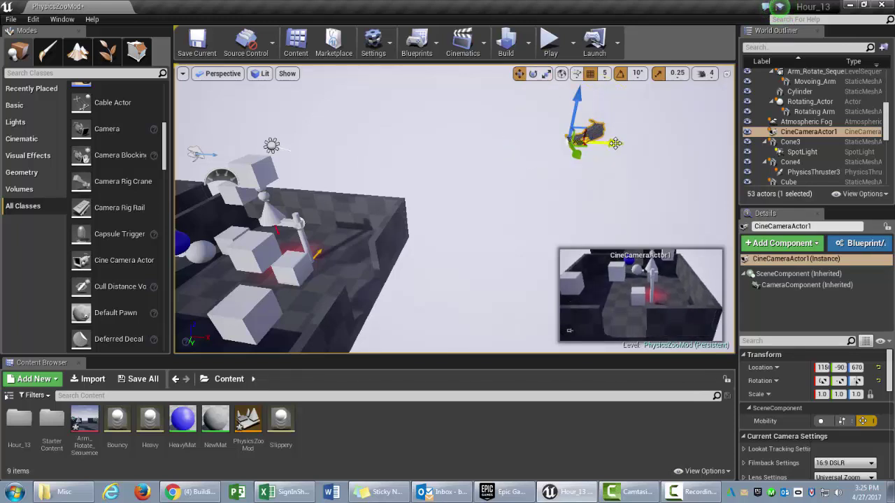
drag(615, 143, 591, 145)
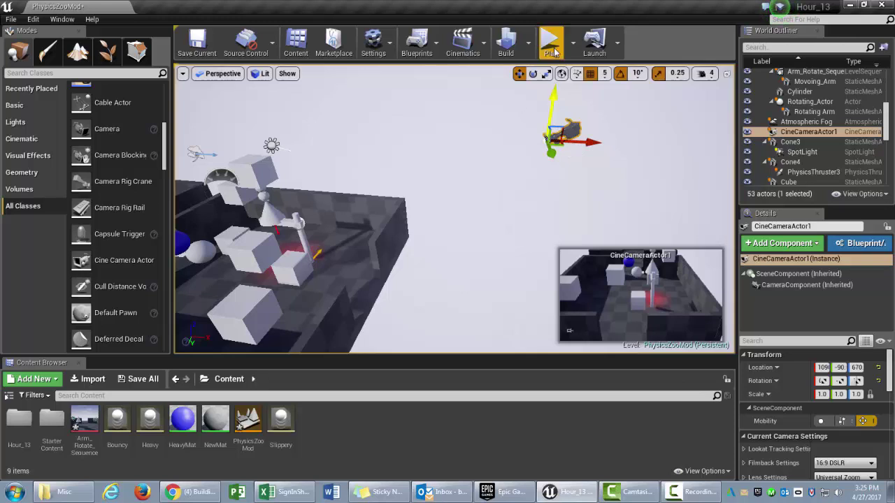
- Add a level sequence named Cameras_01 in the Content folder and move its Sequencer window clear of the viewport
click(486, 46)
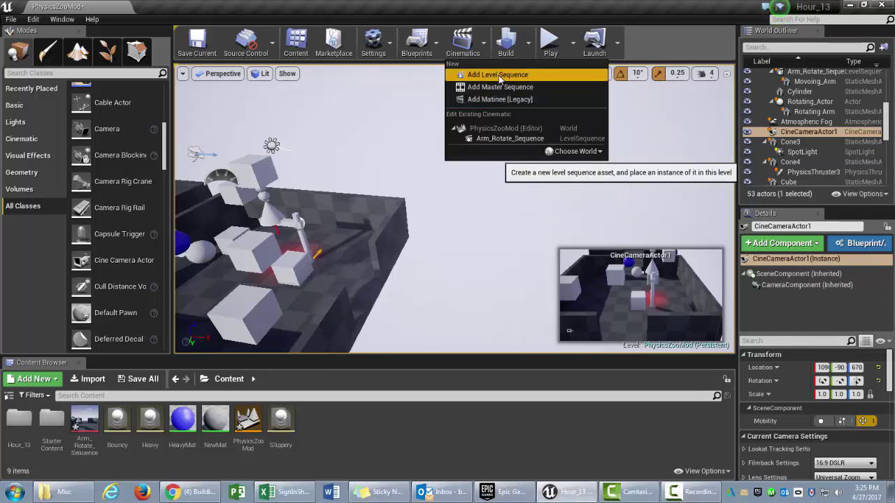
click(497, 75)
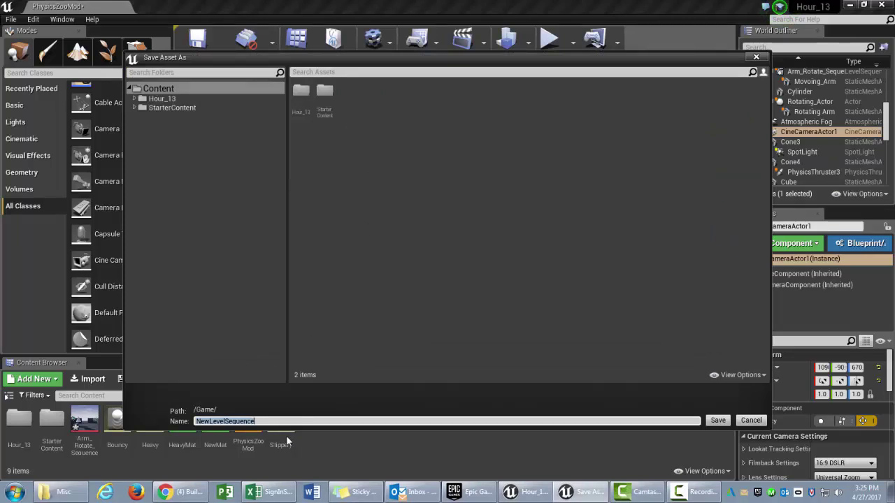
text(Cameras_01)
click(158, 89)
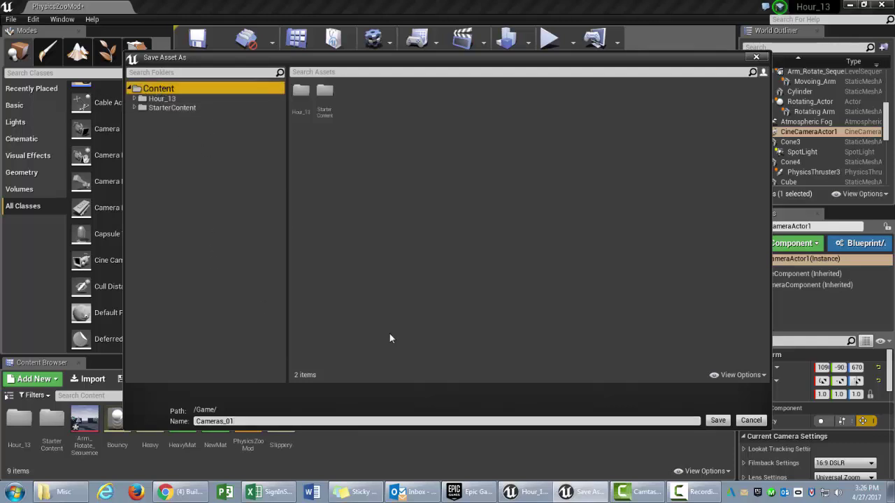
click(717, 421)
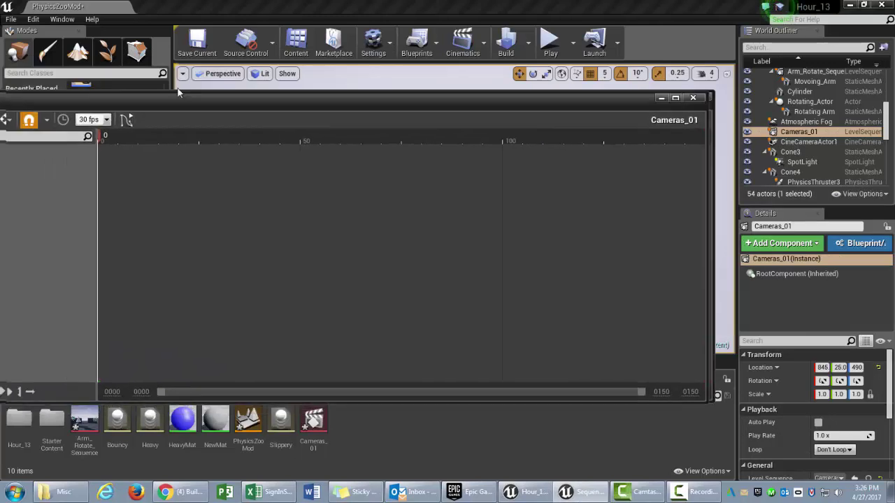
drag(317, 87, 353, 315)
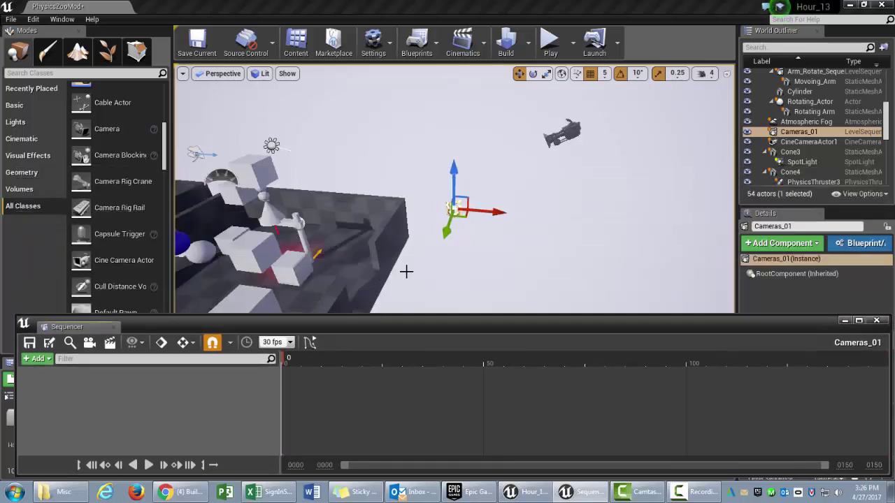
- Compare the Cameras_01 sequence with the cine camera by their types in the World Outliner
drag(407, 193, 406, 244)
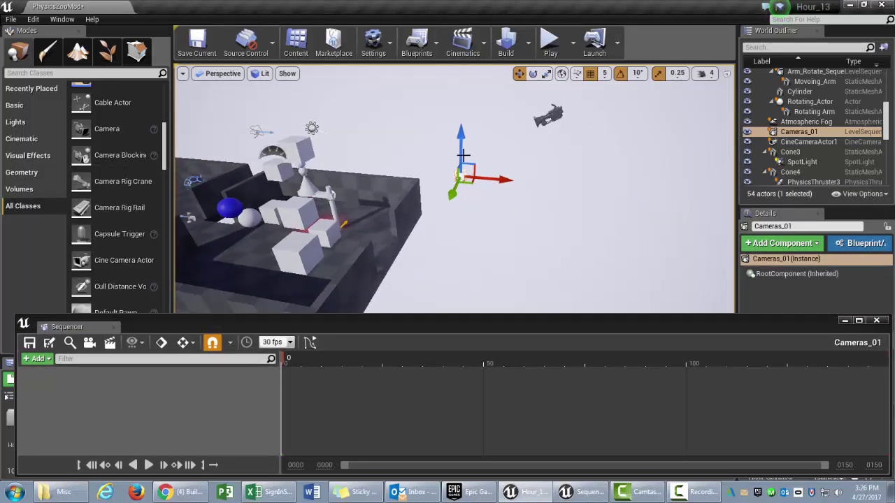
click(821, 133)
click(548, 115)
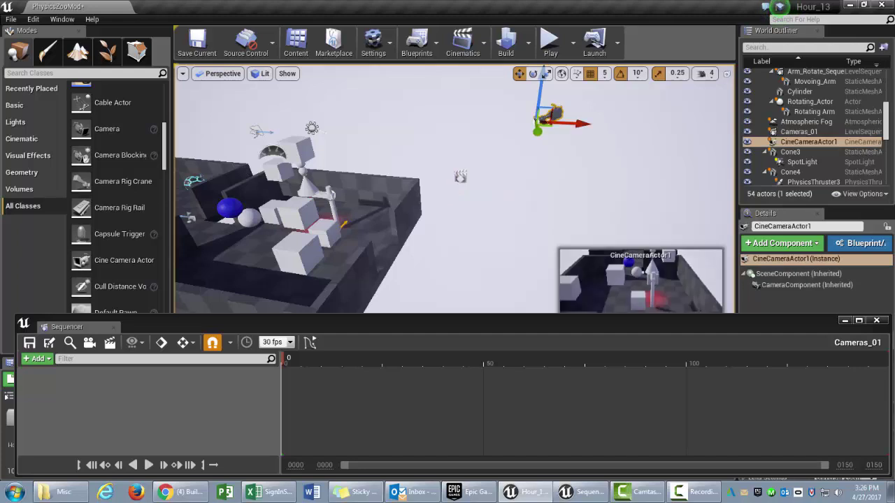
click(843, 133)
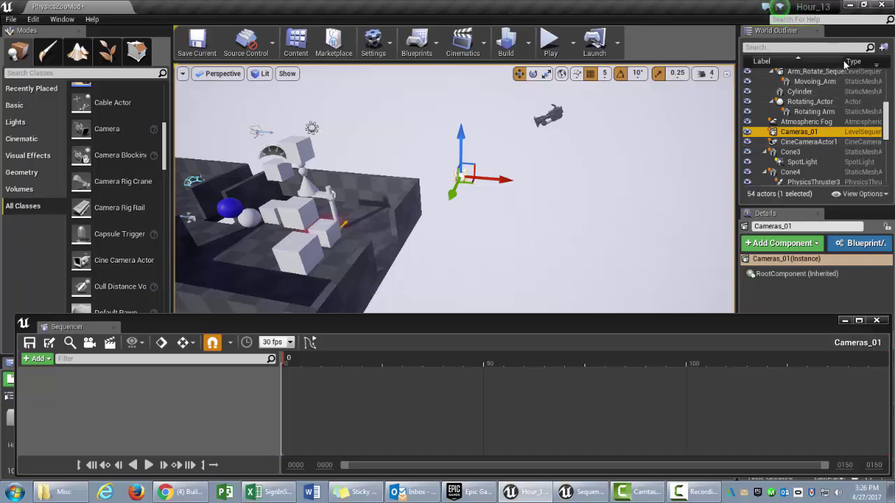
mouse_move(844, 62)
mouse_down()
mouse_move(799, 65)
mouse_move(843, 63)
mouse_up()
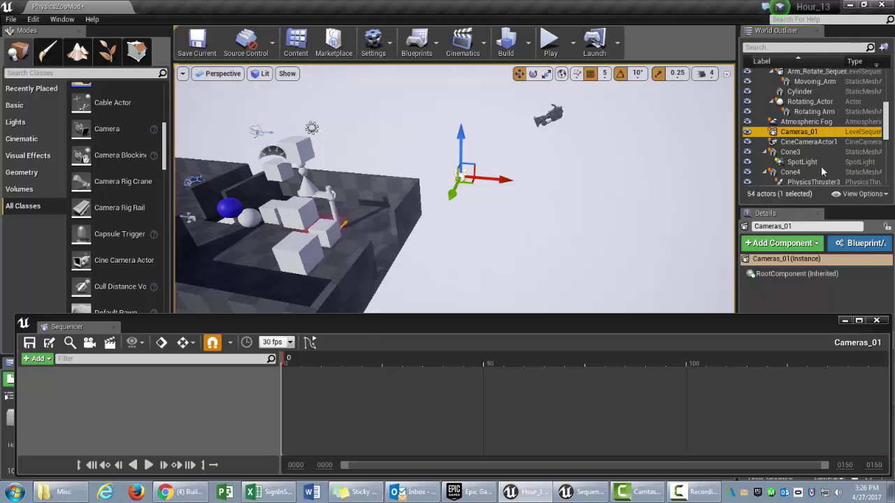
click(803, 134)
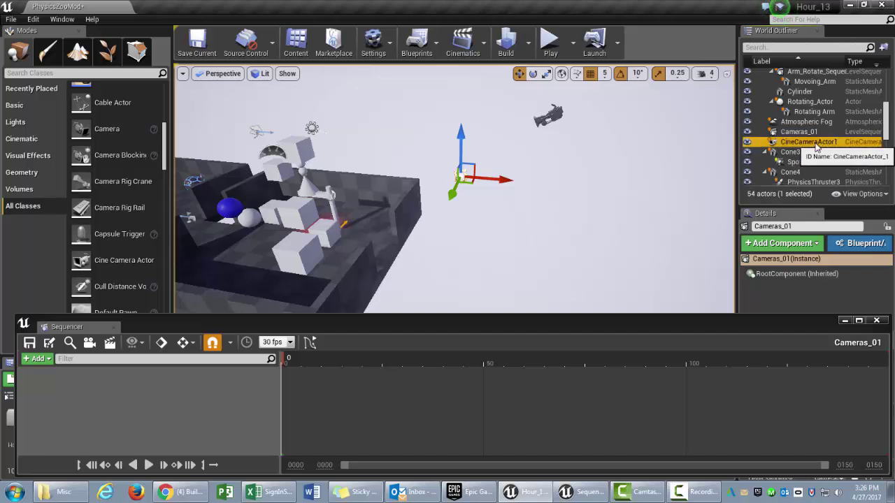
- Rename the cine camera actor to Camera_01
click(824, 145)
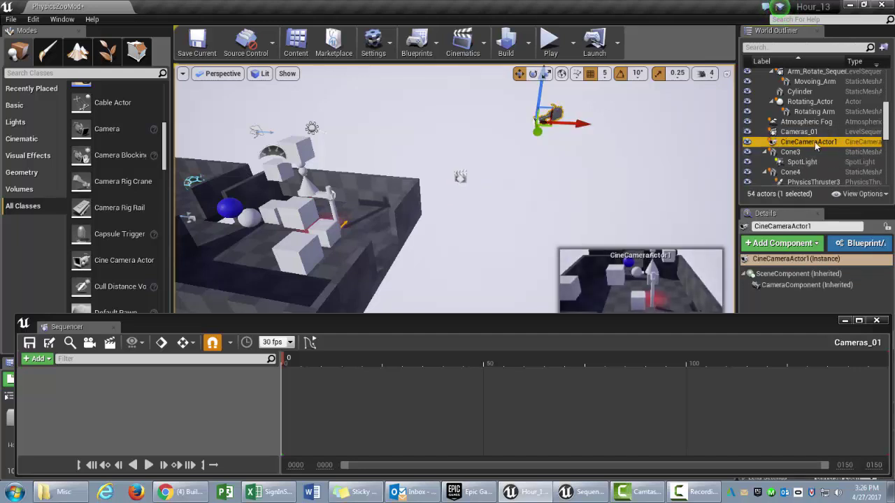
click(818, 226)
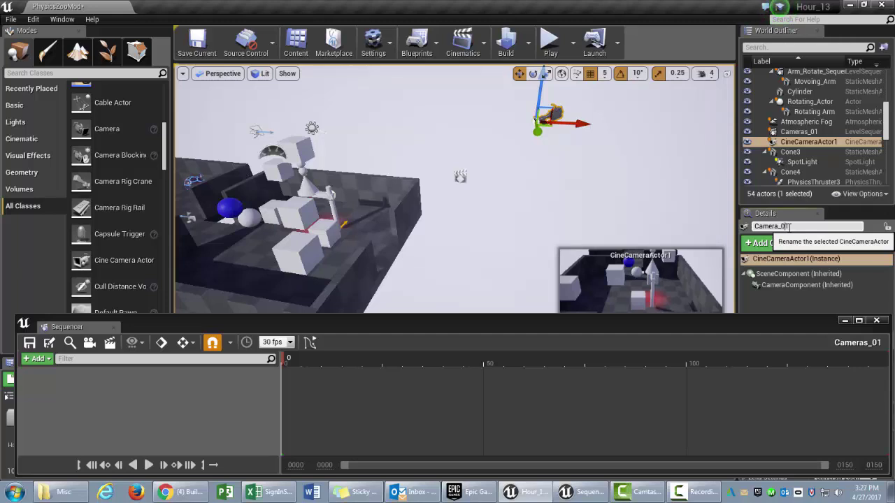
click(805, 143)
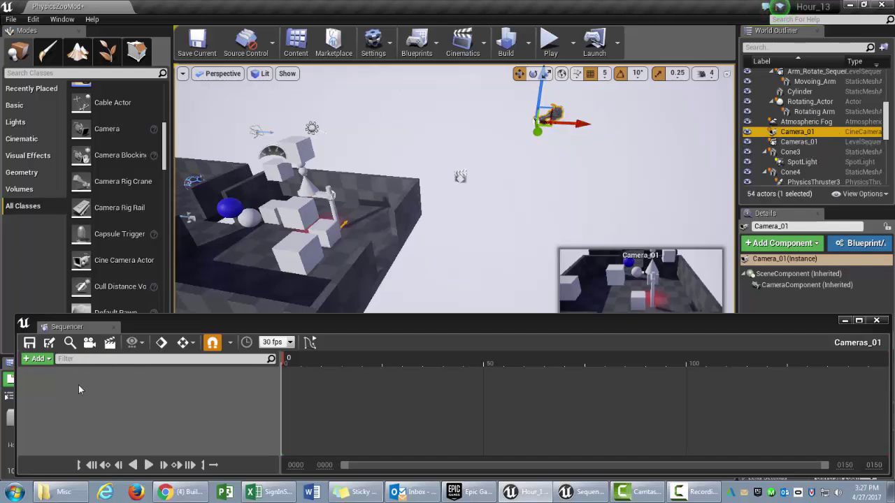
- Add the Camera_01 actor to the Cameras_01 sequence and enlarge the Sequencer window to show all its tracks
click(37, 359)
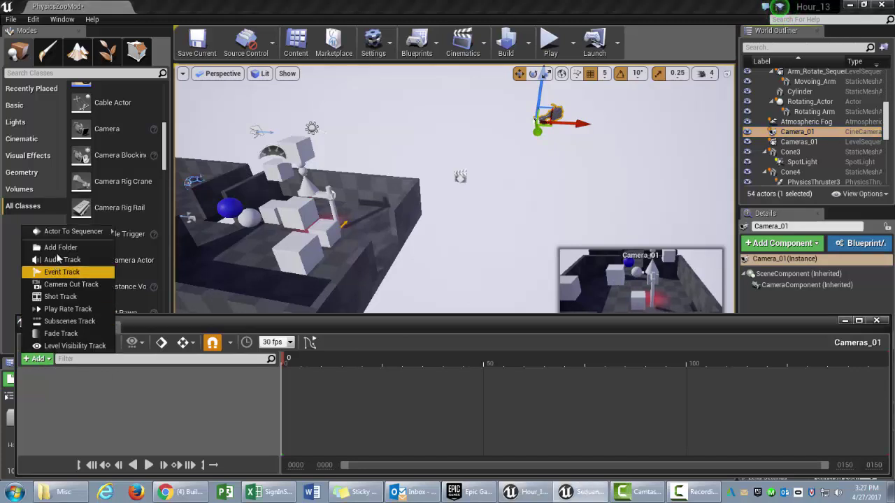
mouse_move(78, 233)
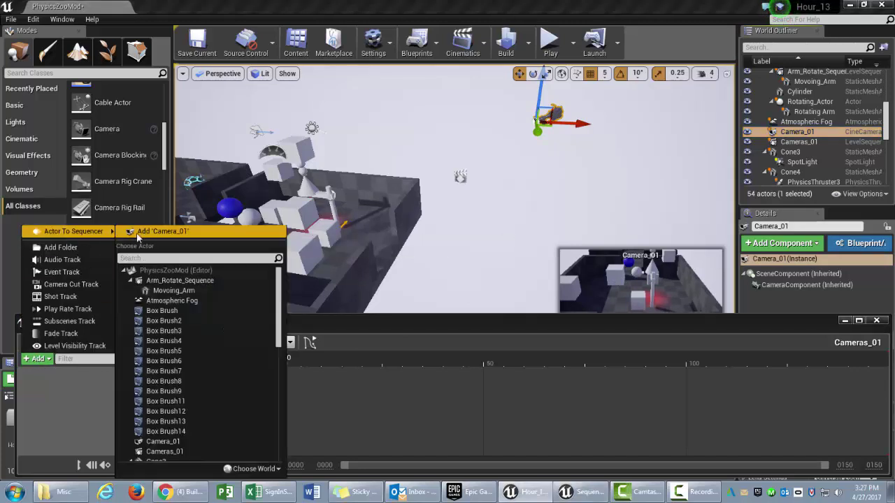
click(165, 233)
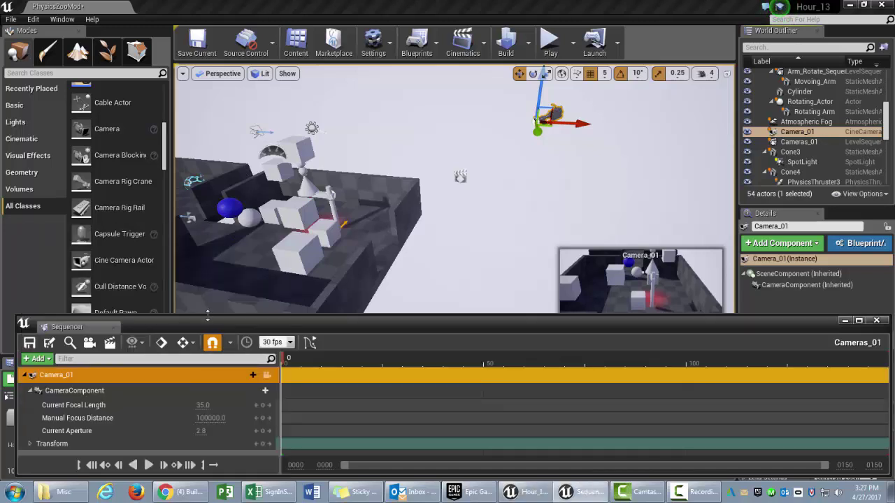
drag(207, 311, 206, 267)
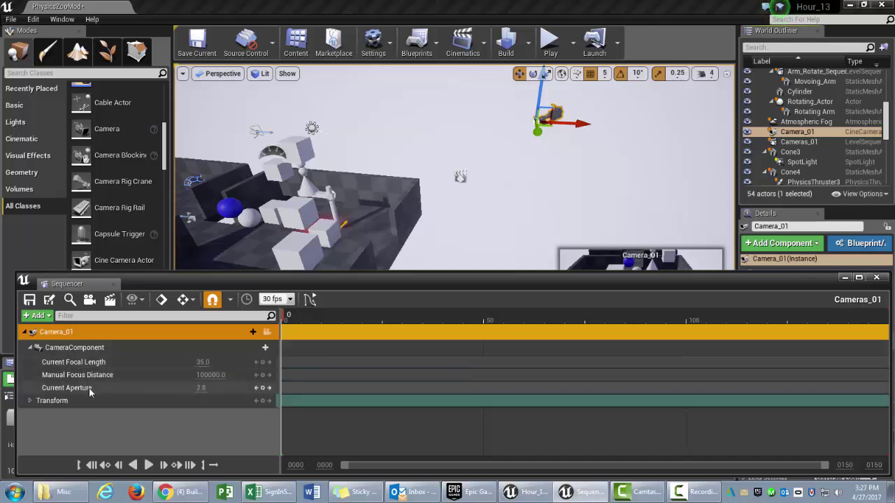
- Collapse Camera_01's CameraComponent track and expand its Transform track down to the Location X, Y and Z values
click(30, 348)
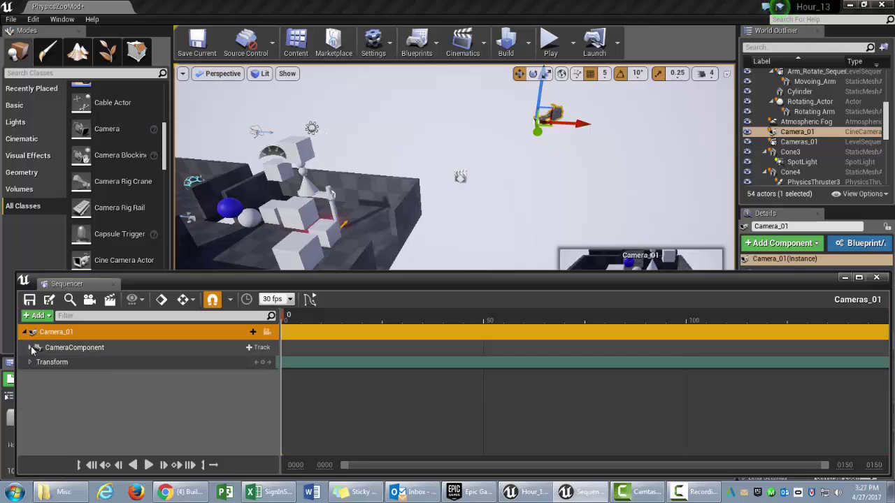
click(30, 363)
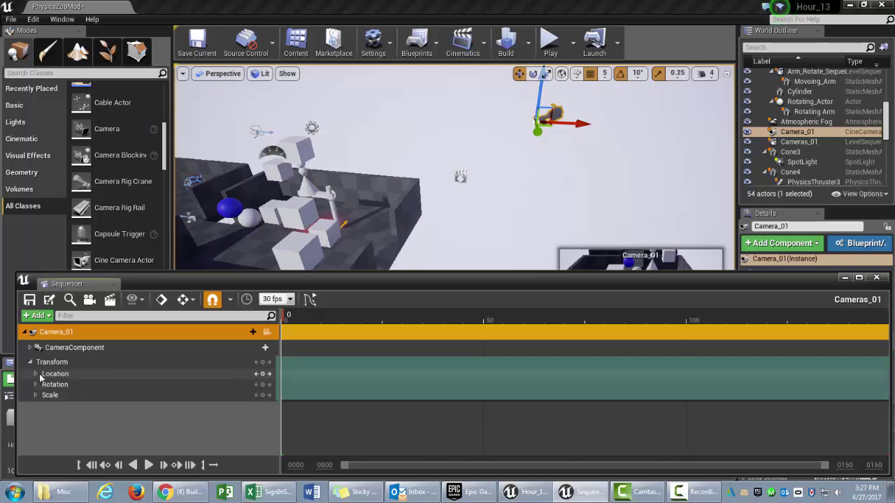
click(36, 376)
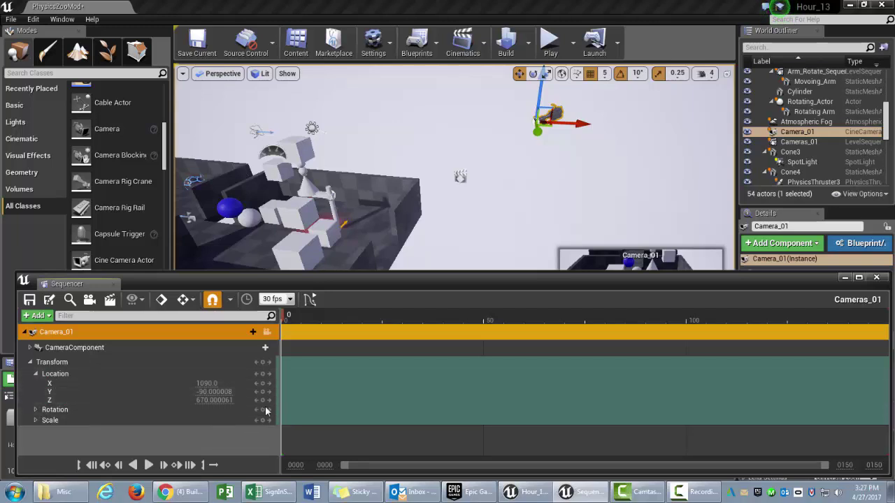
- Keep the time snapping interval at 30 fps and scrub the timeline through frame 30 to check the frame timing
click(290, 299)
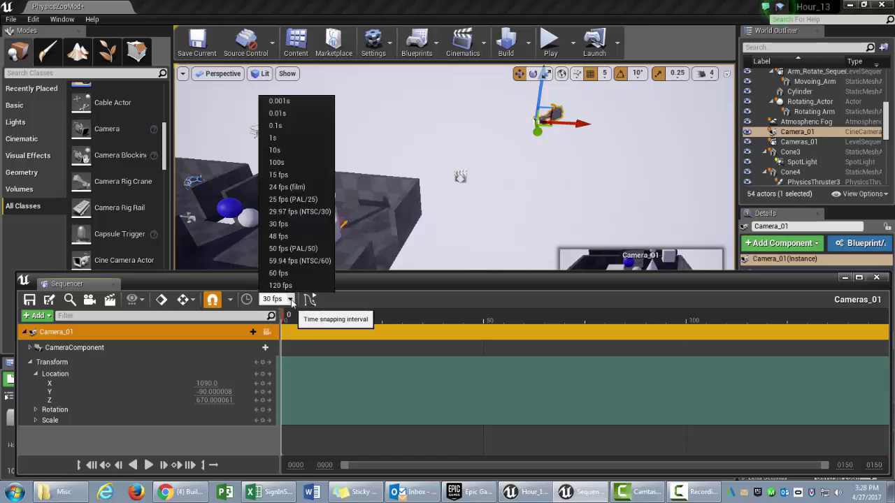
click(287, 224)
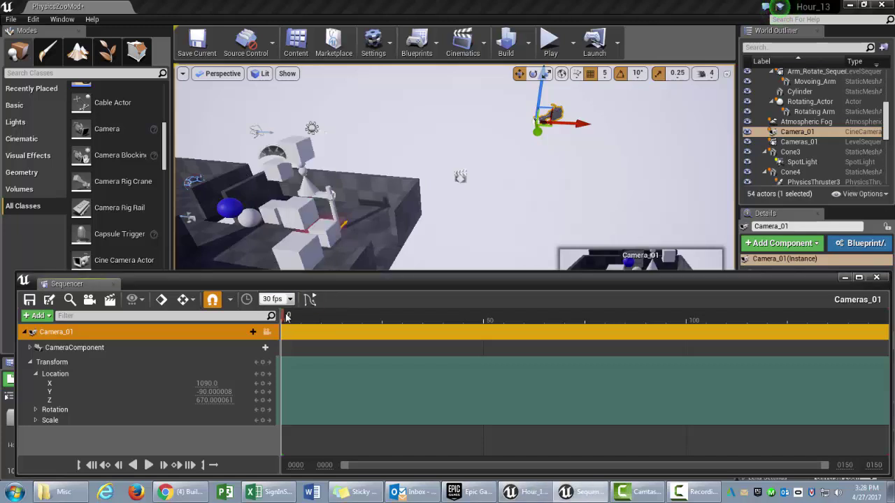
drag(292, 318, 403, 326)
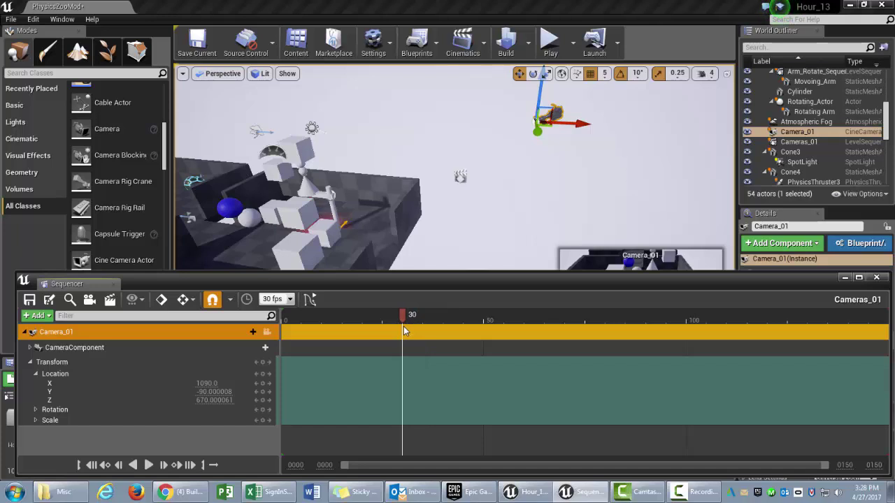
drag(404, 326, 523, 323)
- Return the playhead to frame 0 and keyframe Camera_01's location there
drag(526, 319, 257, 349)
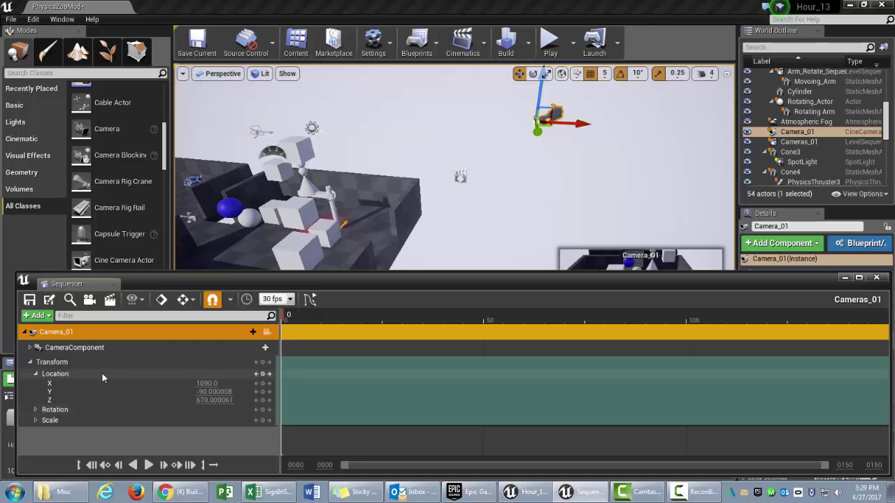
click(64, 374)
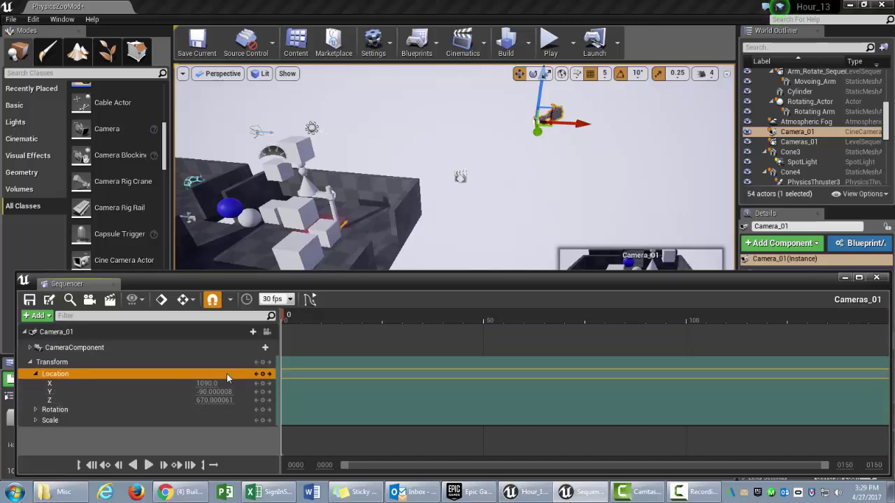
click(262, 376)
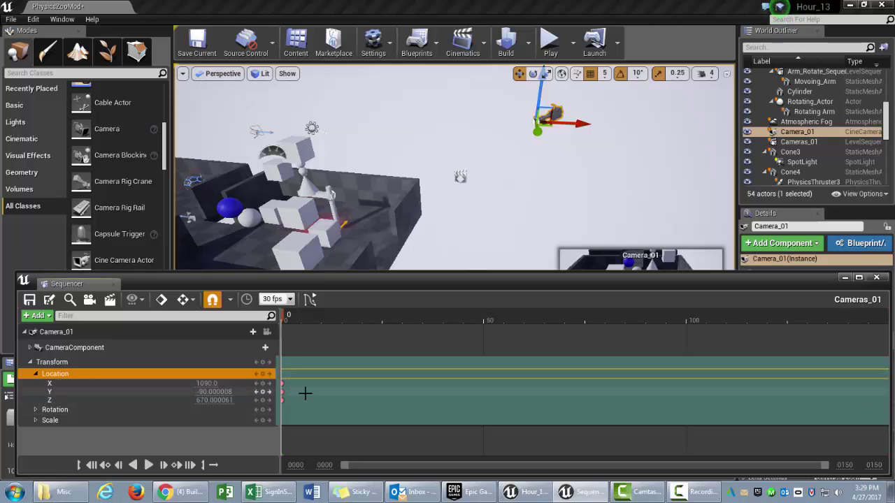
- At frame 150, move Camera_01 across the rooms along X to about -1035 and keyframe its location
right_drag(412, 206, 361, 205)
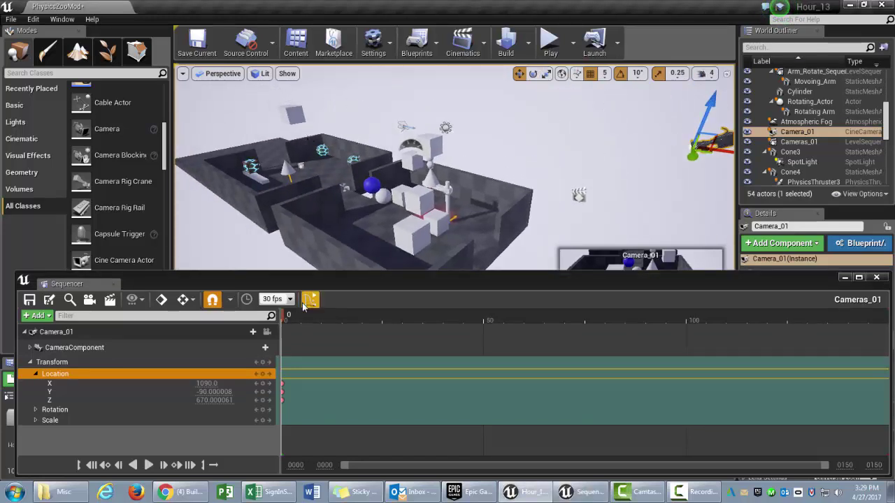
drag(284, 318, 886, 346)
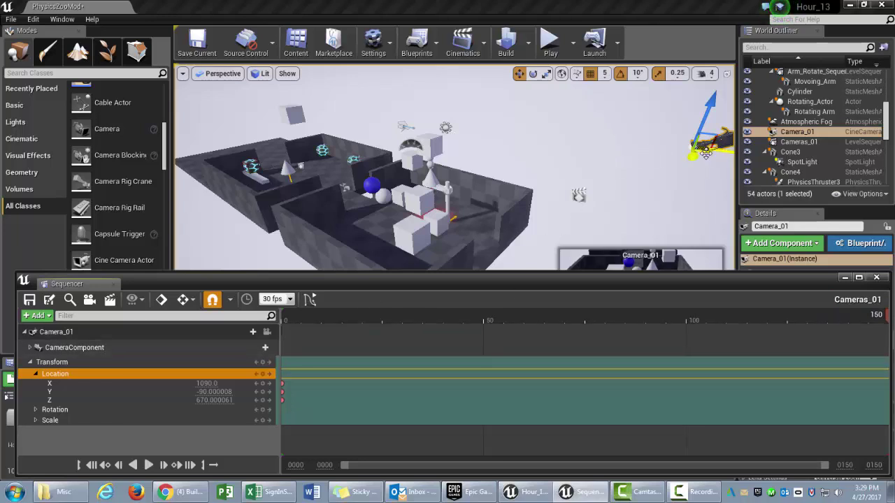
drag(722, 152, 634, 142)
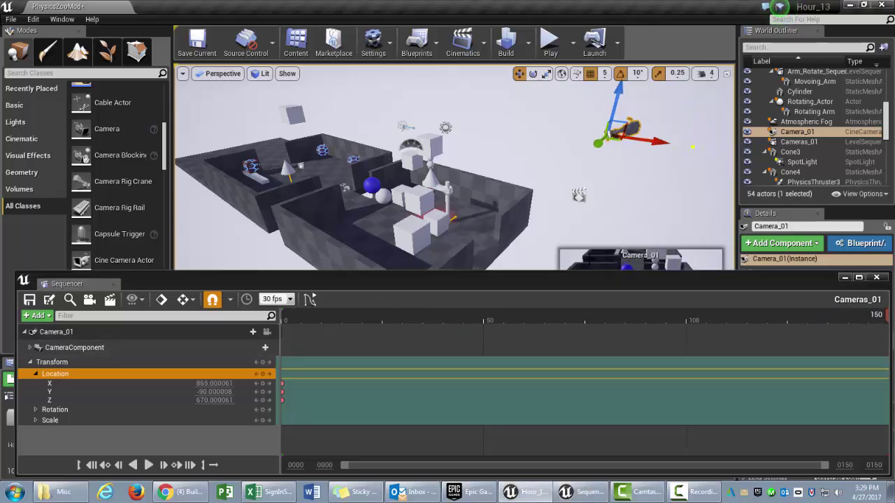
drag(537, 281, 532, 358)
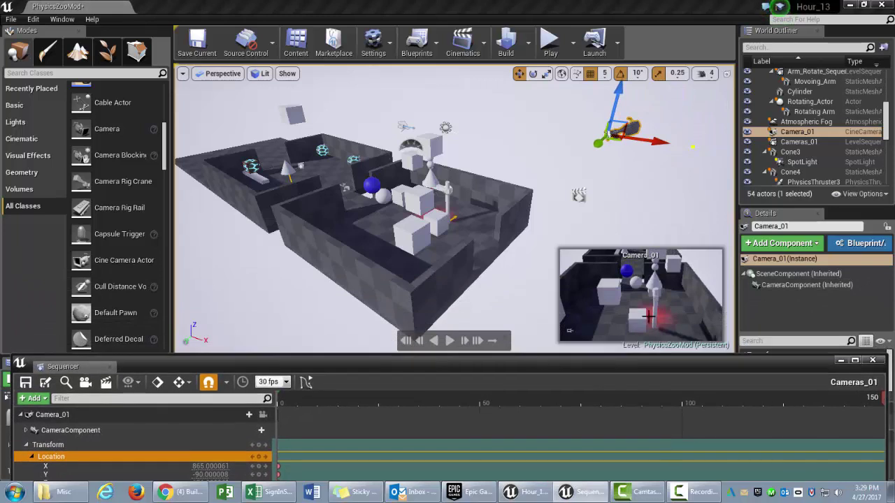
drag(647, 153, 319, 116)
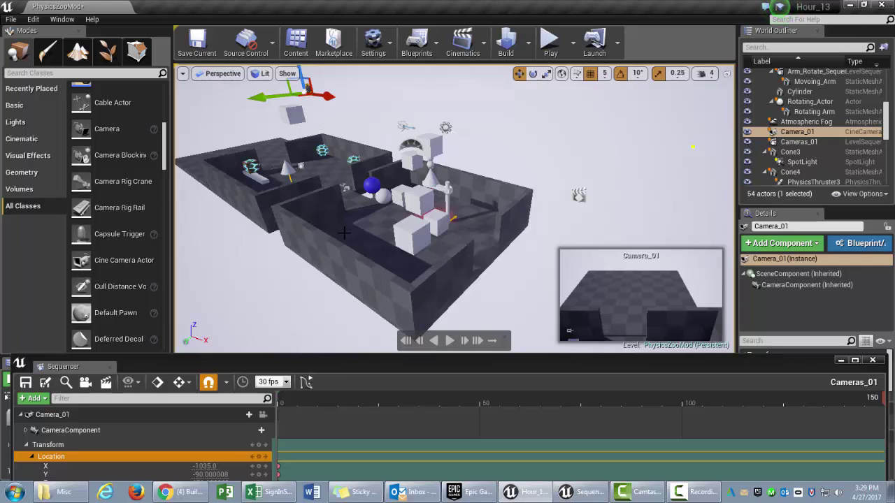
drag(415, 359, 408, 276)
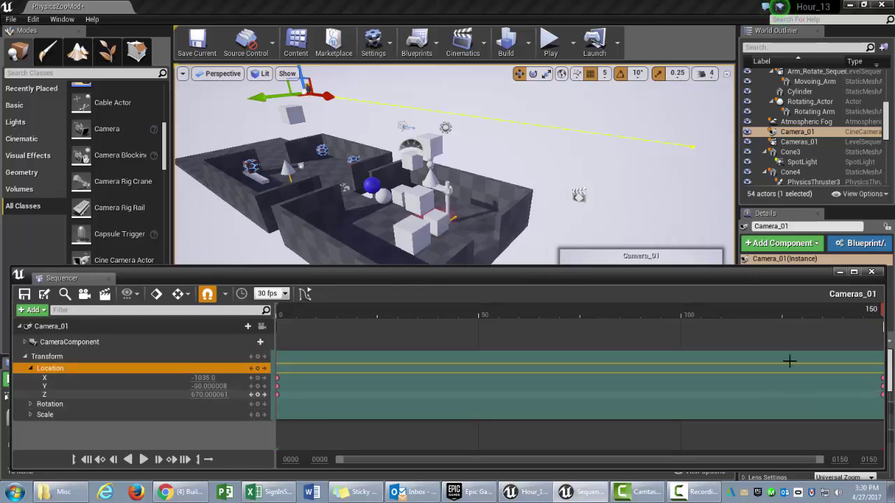
- Preview the camera move by scrubbing the timeline and playing the sequence from frame 0, with the camera preview uncovered
drag(870, 313, 508, 280)
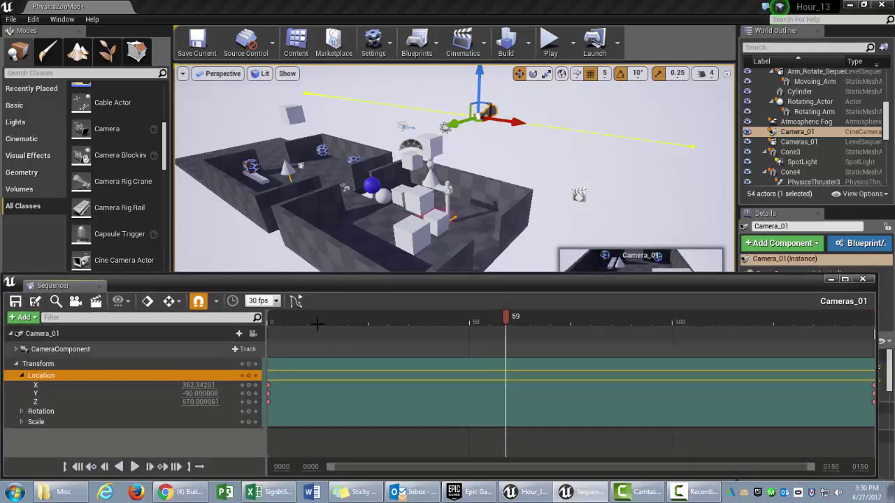
drag(350, 275, 351, 359)
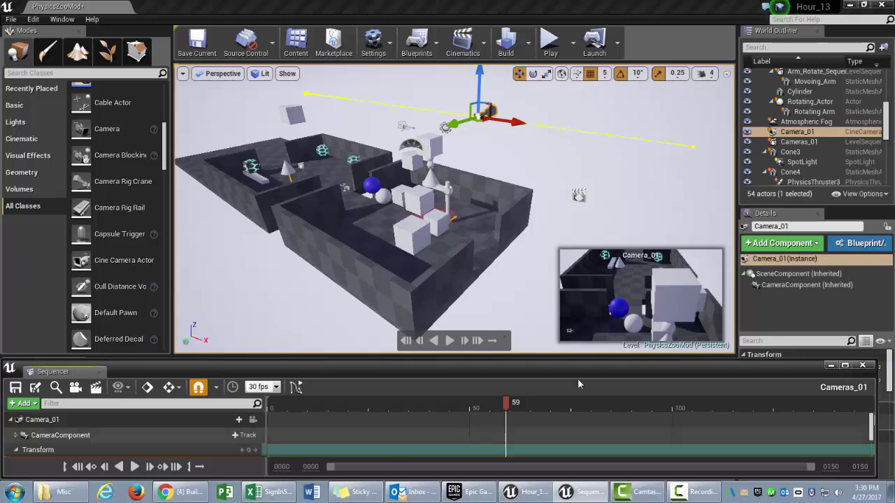
drag(506, 408, 272, 406)
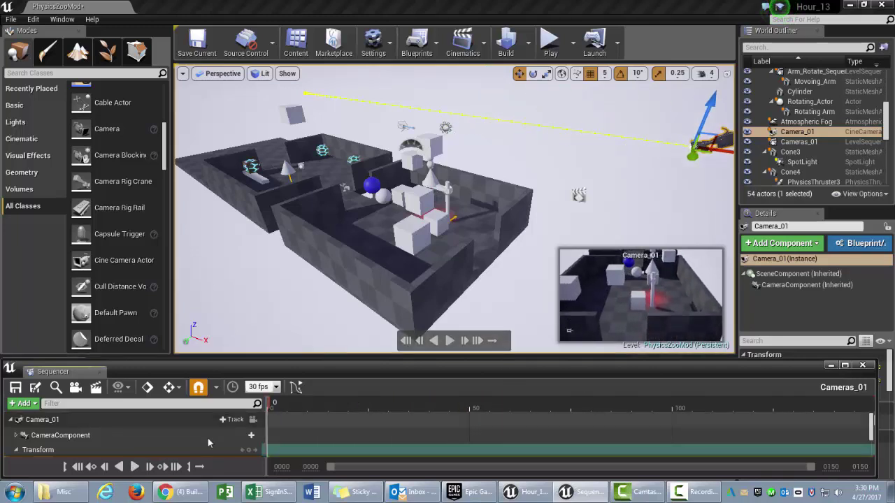
click(136, 466)
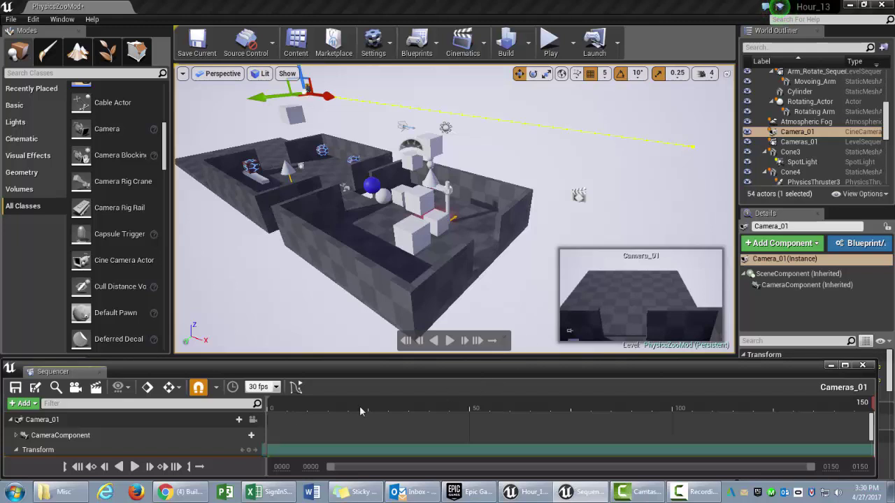
- Enlarge the Sequencer window and collapse the Transform track, leaving Camera_01 expanded
drag(344, 358, 376, 214)
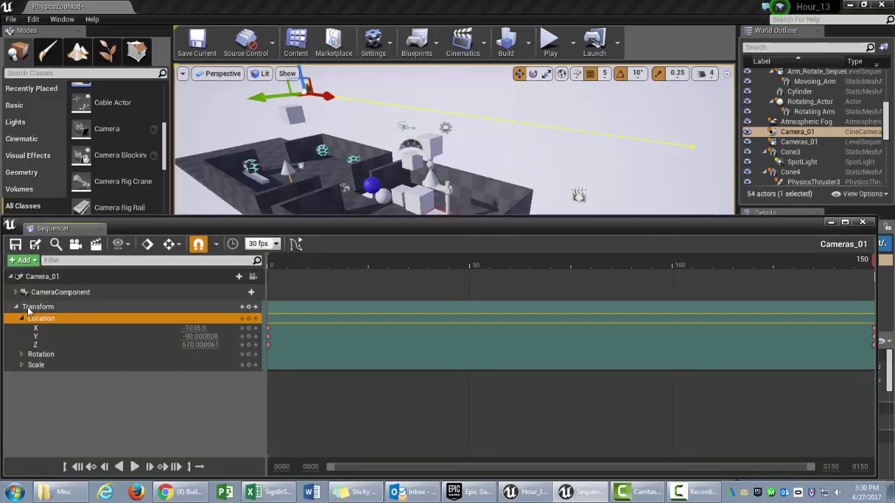
click(17, 307)
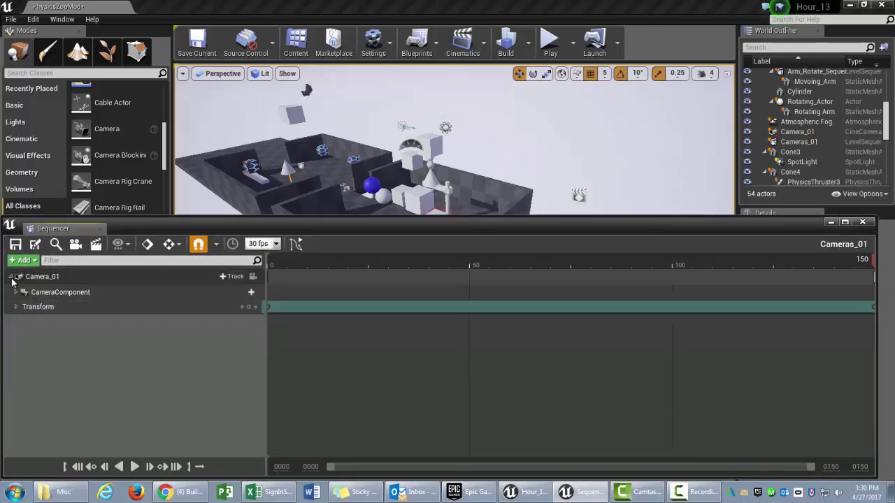
click(11, 277)
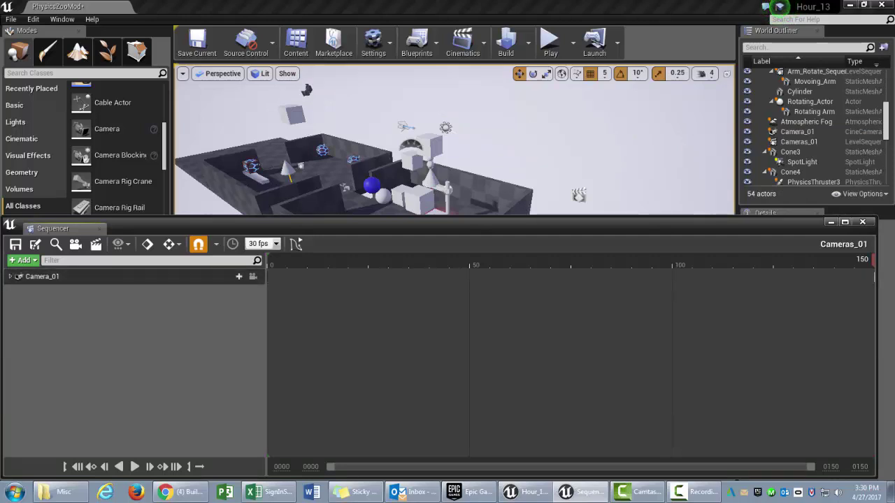
click(11, 278)
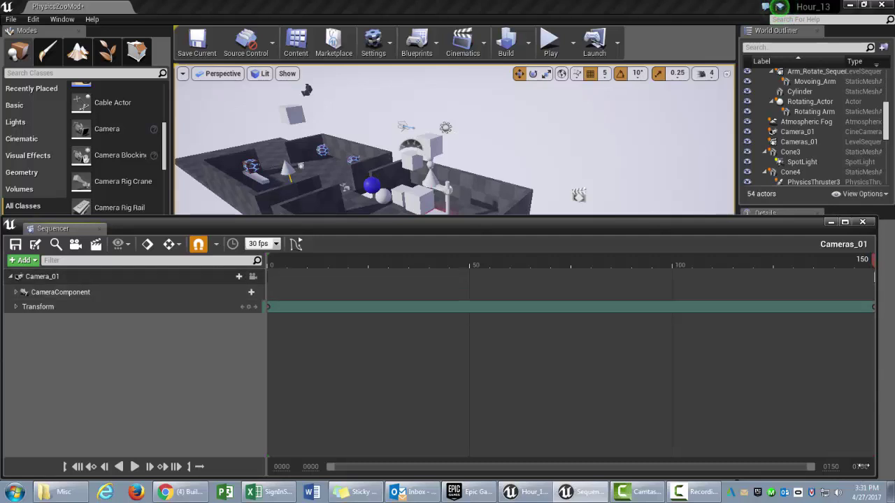
- Extend the Cameras_01 timeline to frame 330, show the full range, and move the playback end marker to its end
click(861, 466)
text(330)
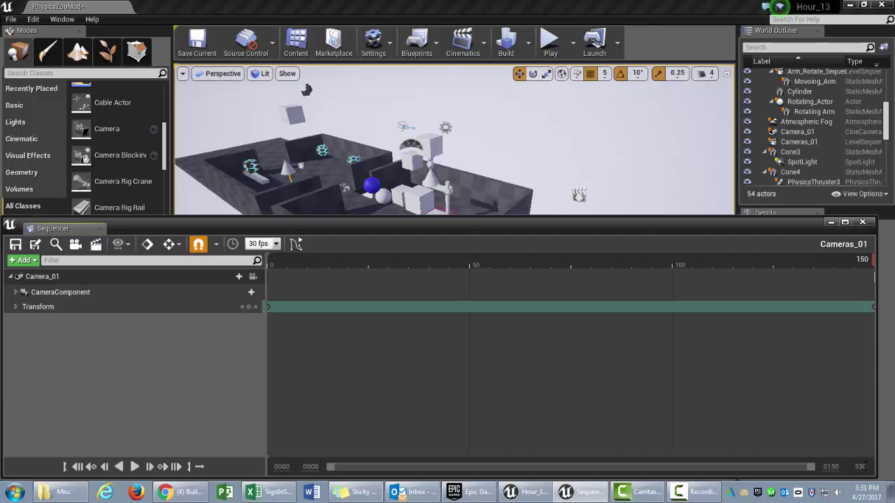
key(Return)
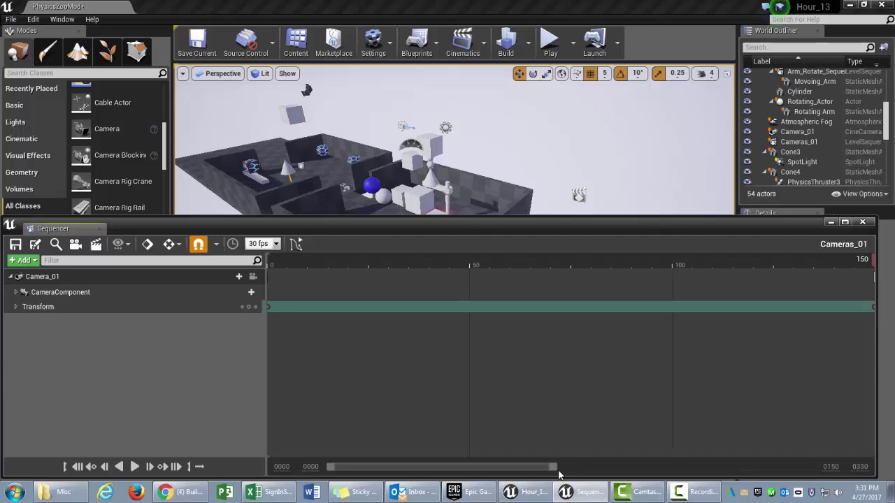
drag(554, 466, 811, 467)
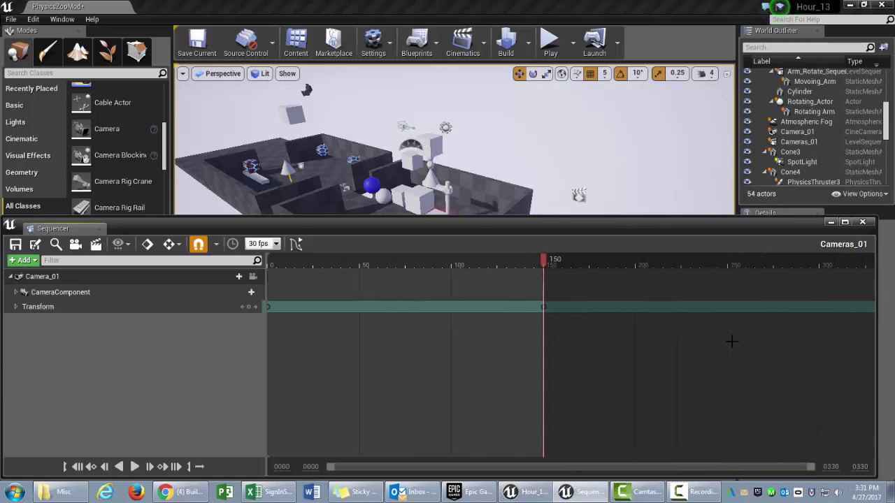
drag(538, 260, 481, 261)
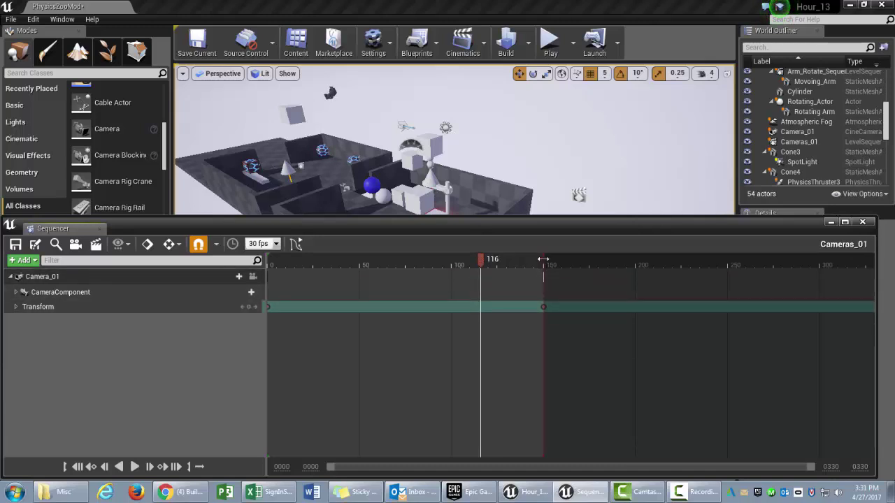
drag(546, 259, 877, 297)
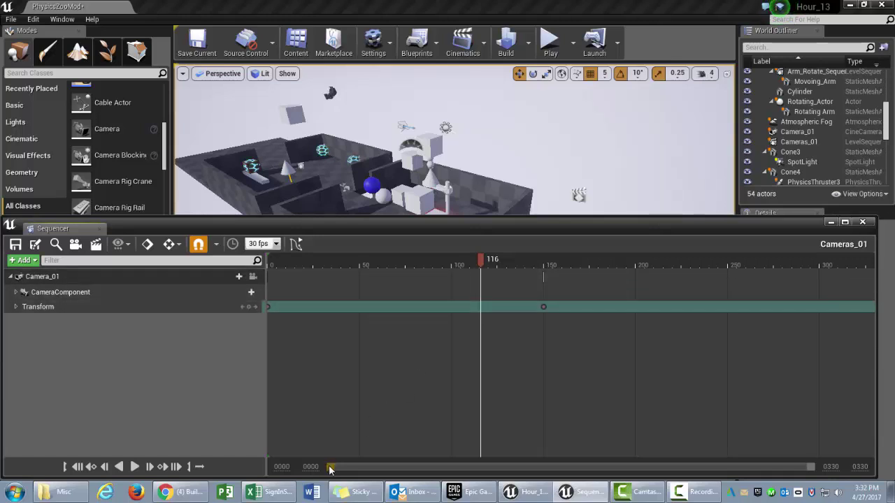
- Limit the visible timeline to frames 143 to 330, place the playhead at frame 197, and collapse the Camera_01 track
drag(329, 467, 535, 470)
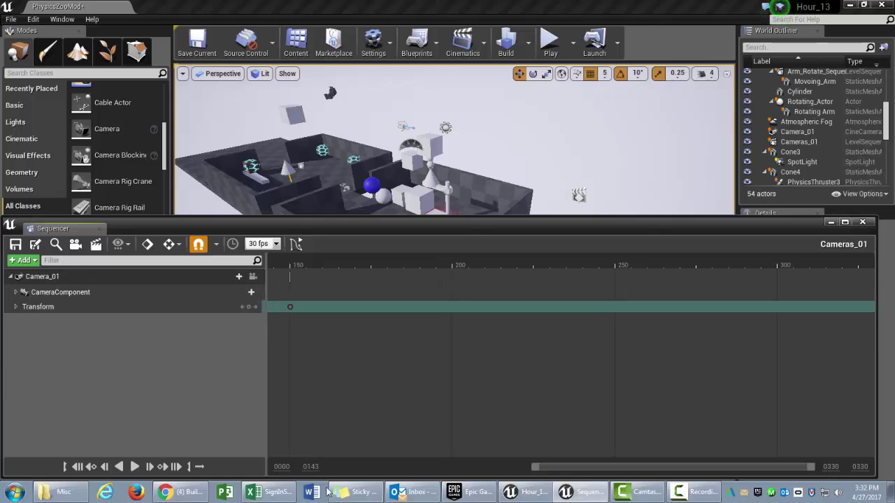
drag(398, 266, 441, 273)
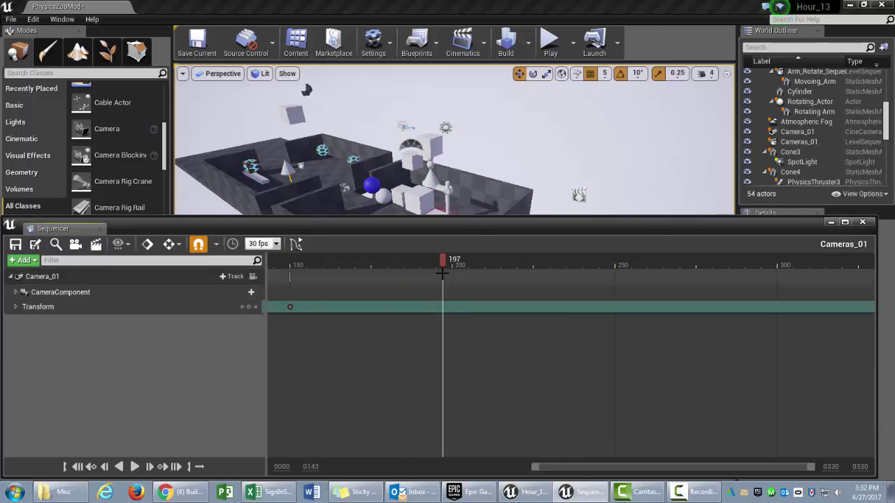
click(11, 276)
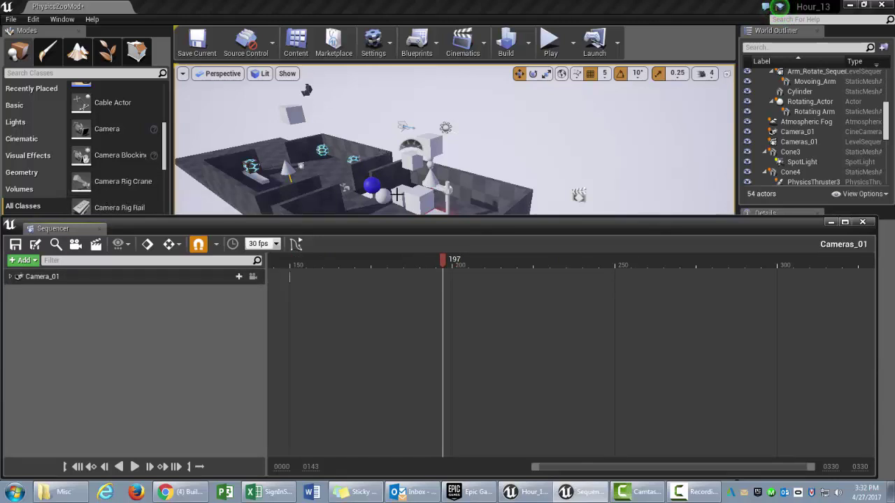
- Shrink the Sequencer window, place a Camera actor on the open floor outside the rooms, and move it back toward the floor's outer edge
drag(397, 217, 397, 360)
drag(454, 210, 545, 118)
drag(312, 108, 311, 199)
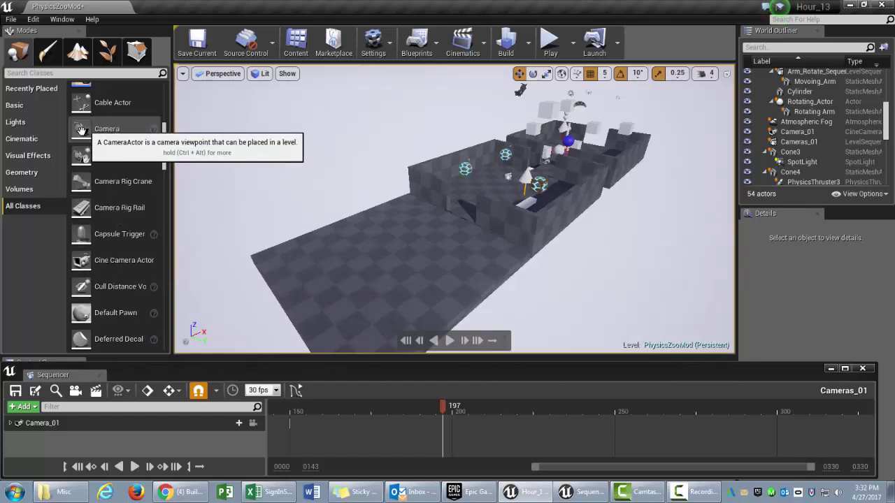
drag(91, 125, 307, 215)
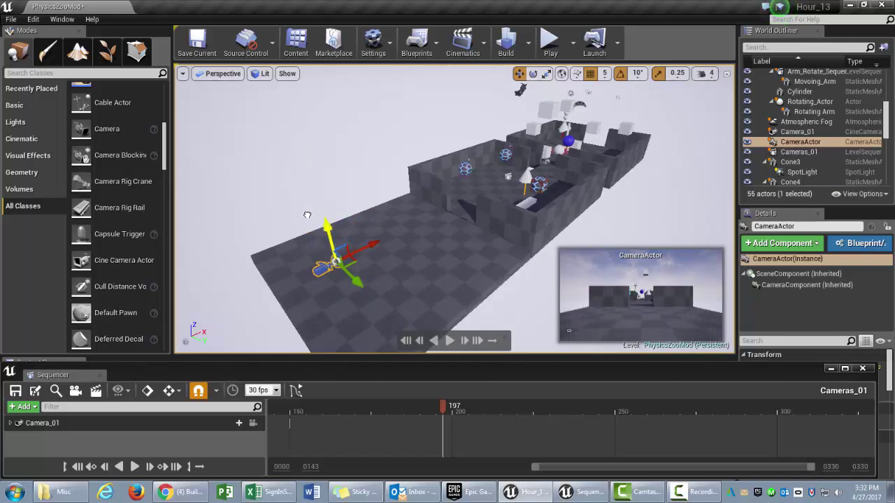
drag(367, 247, 362, 313)
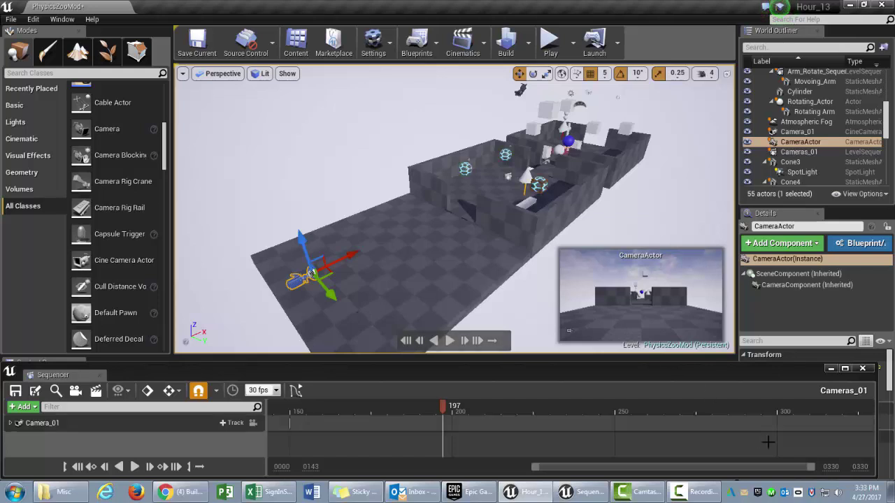
- Extend the Cameras_01 timeline to frame 390, widen the visible range to that frame, and move the playback end marker there
click(865, 469)
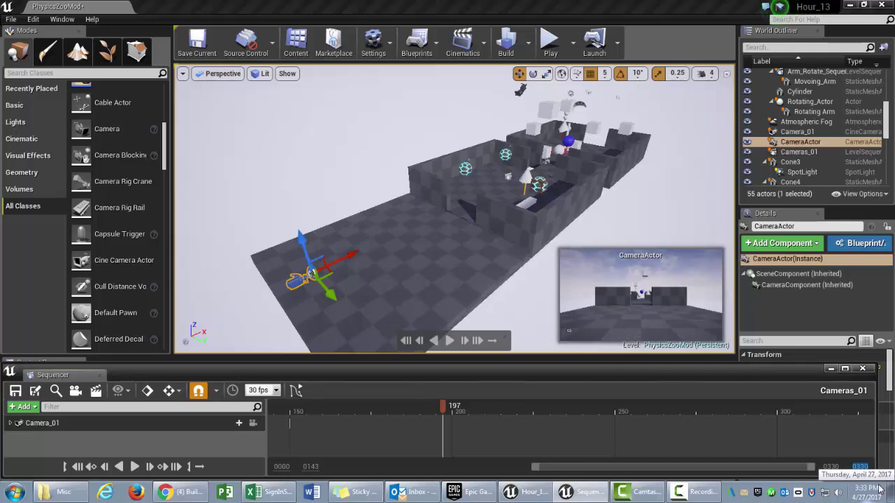
key(Return)
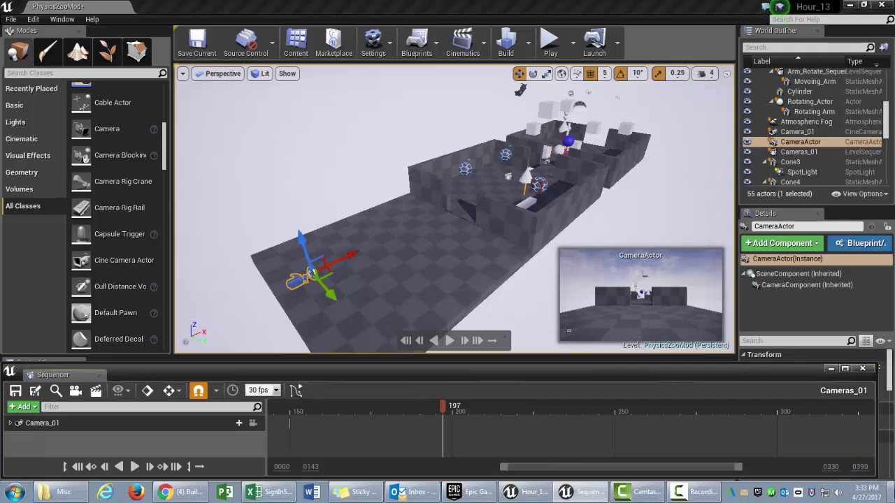
mouse_move(742, 467)
mouse_down()
mouse_move(795, 467)
mouse_move(816, 480)
mouse_up()
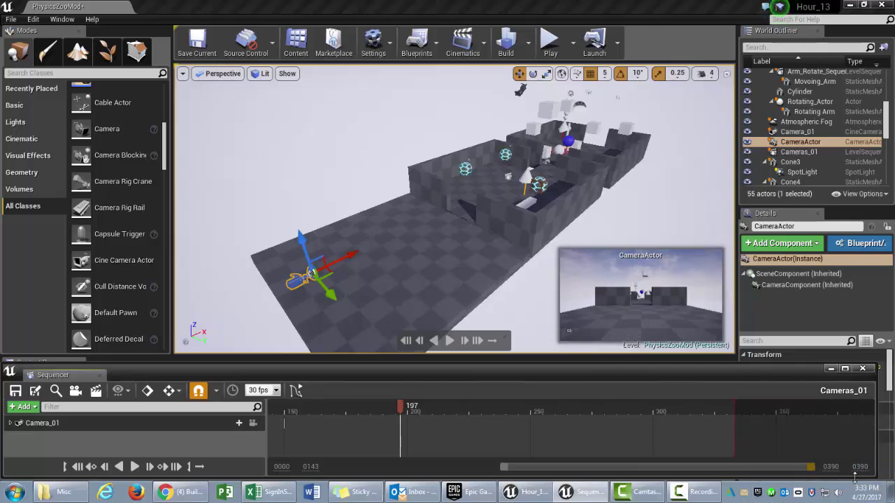
mouse_move(742, 404)
mouse_down()
mouse_move(873, 409)
mouse_move(875, 423)
mouse_up()
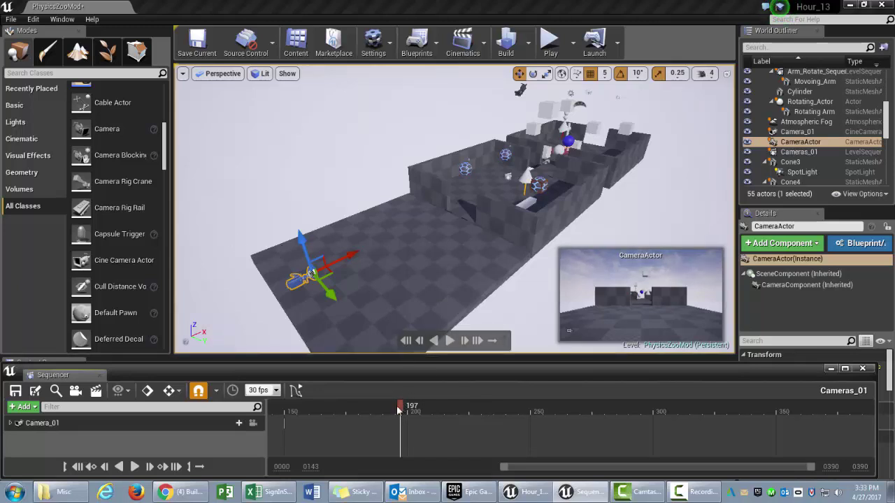
- Place the playhead at frame 180 and rename the new camera actor as Camera_02
drag(401, 408, 341, 422)
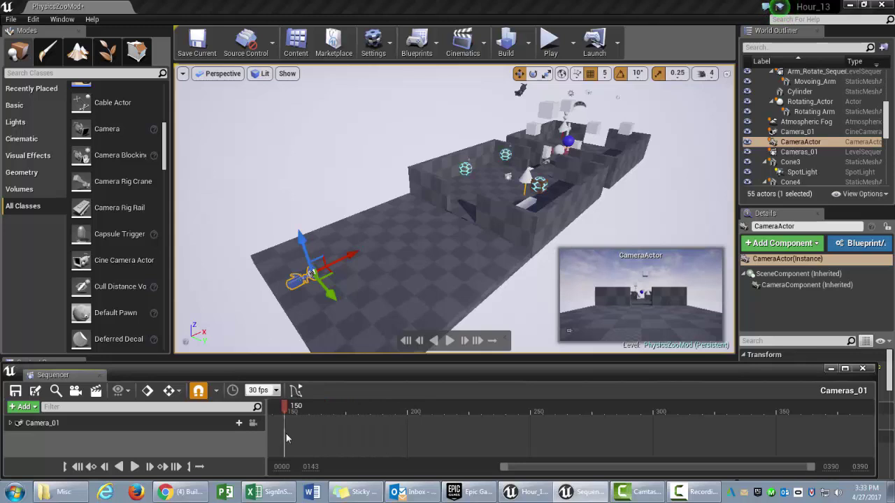
drag(286, 433, 357, 410)
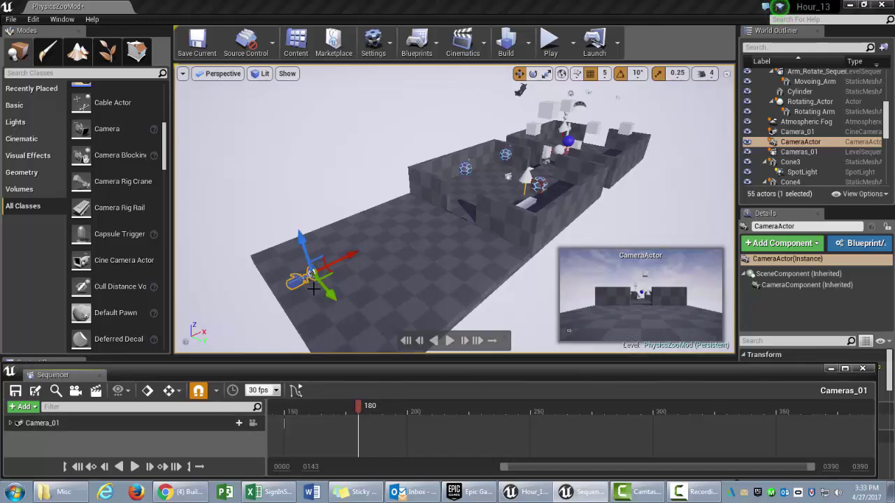
click(793, 227)
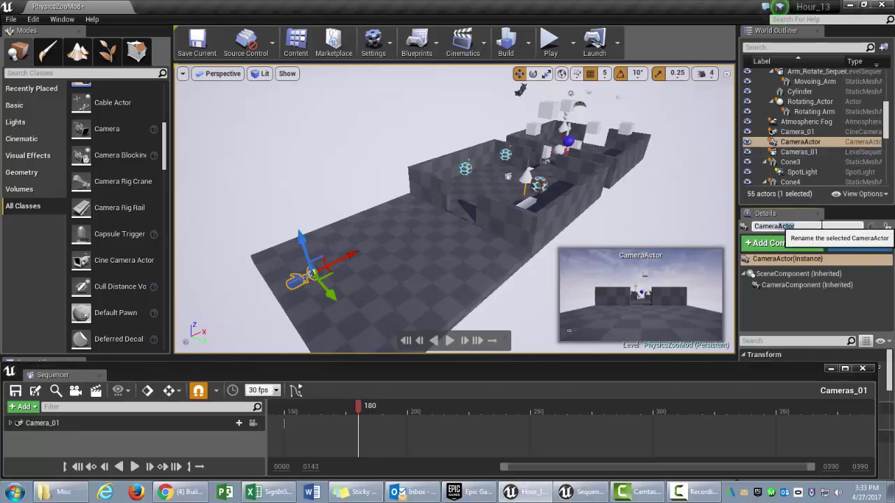
text(Camera_02)
key(Return)
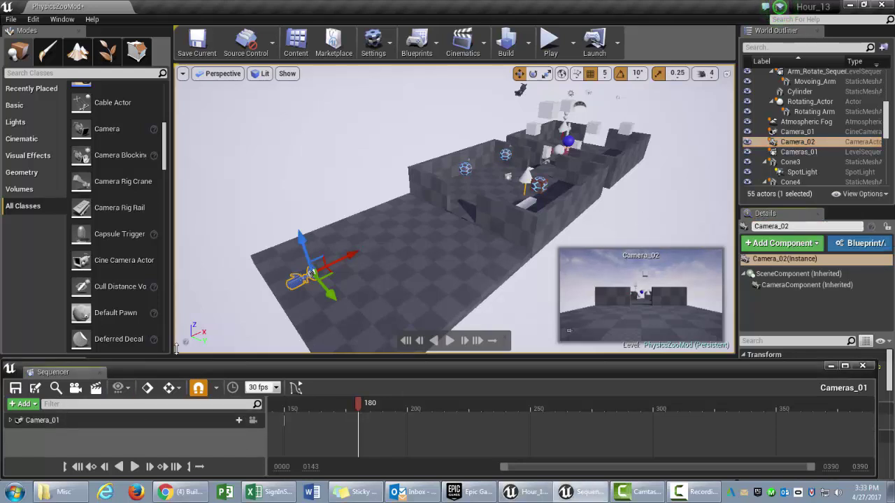
- Enlarge the Sequencer window and add Camera_02 to the Cameras_01 sequence
drag(172, 360, 168, 289)
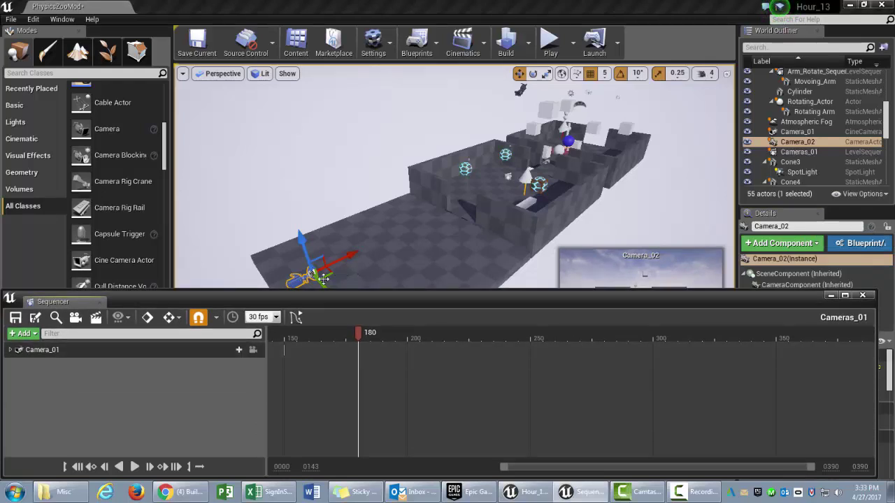
click(23, 334)
mouse_move(56, 346)
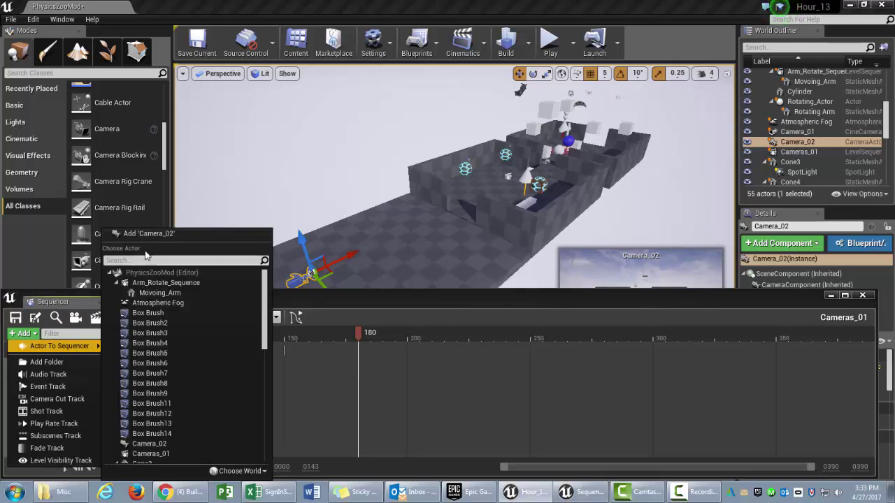
click(159, 235)
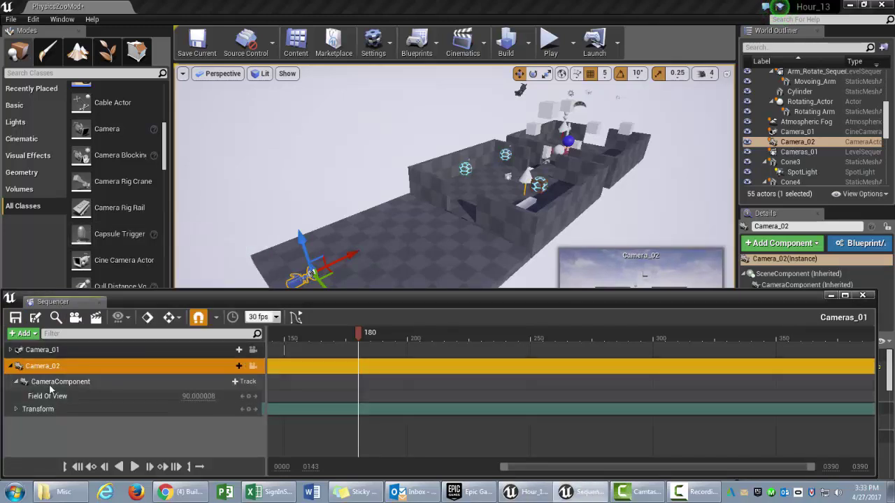
- Expand Camera_02's Transform and Location tracks and add a Location key at frame 180
click(16, 410)
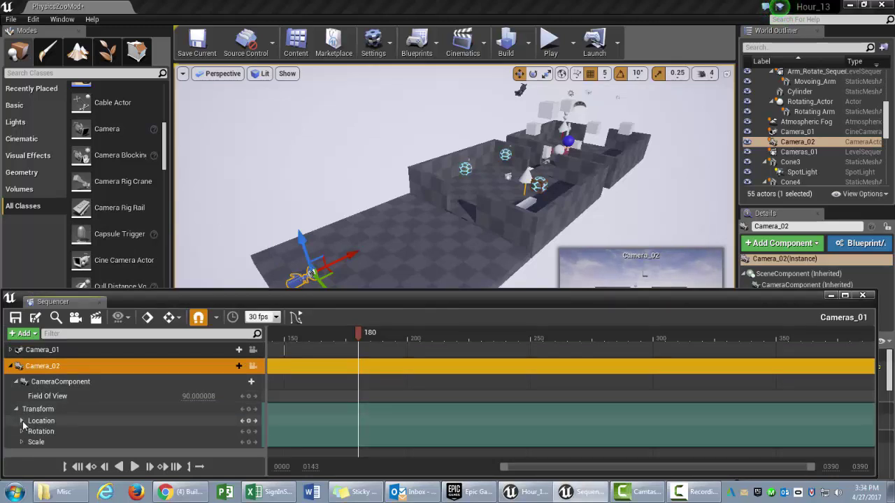
click(22, 421)
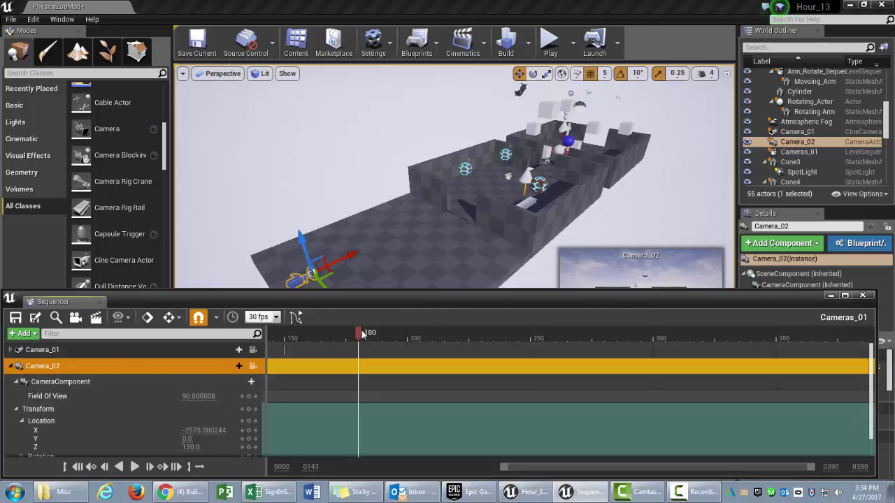
click(47, 420)
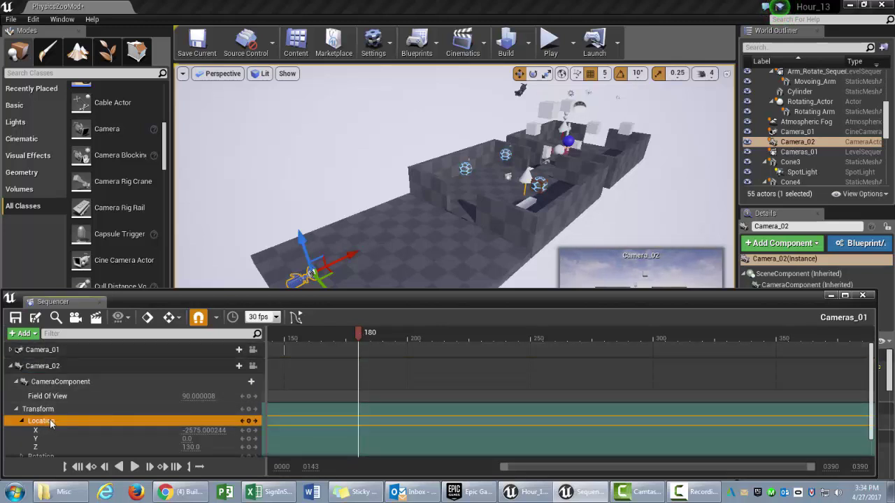
click(250, 422)
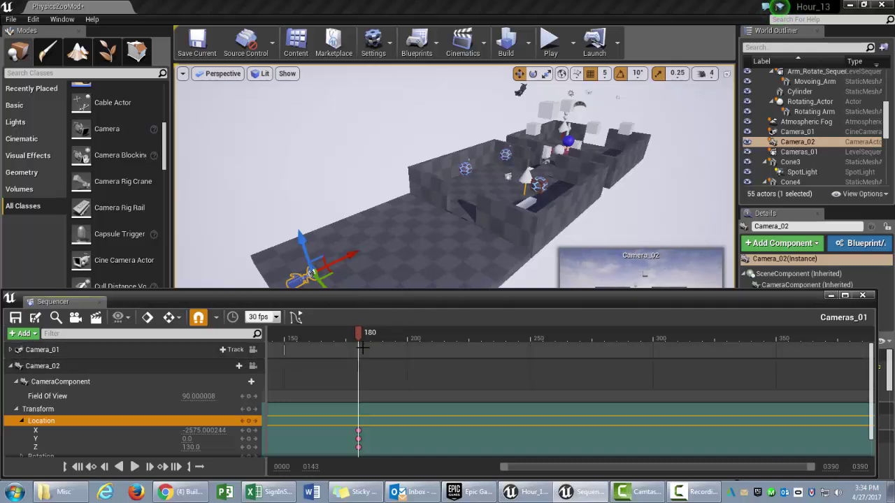
- At frame 390, move Camera_02 forward along its X axis through the rooms into the far room, shrinking the Sequencer window for a clear view
drag(380, 333, 880, 365)
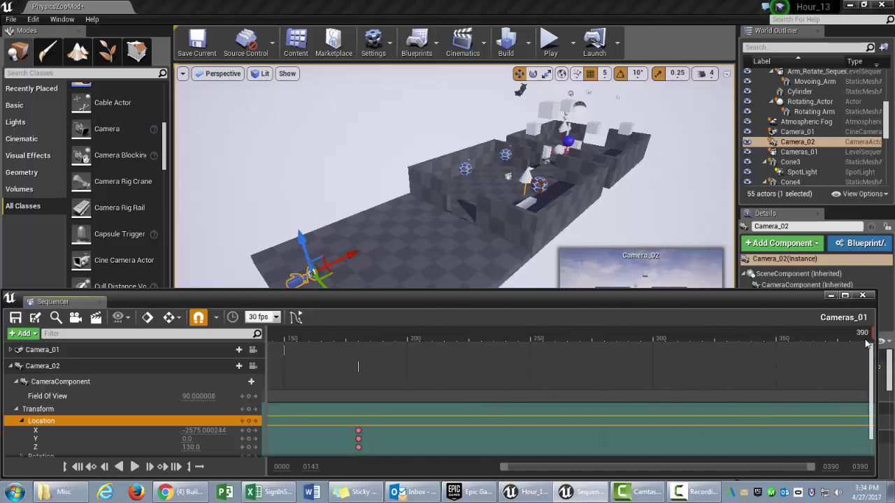
drag(348, 256, 534, 171)
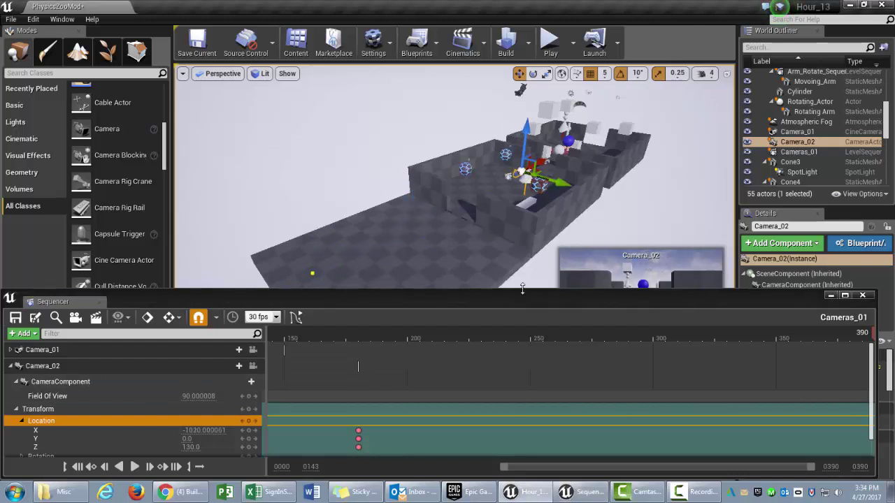
drag(522, 288, 518, 358)
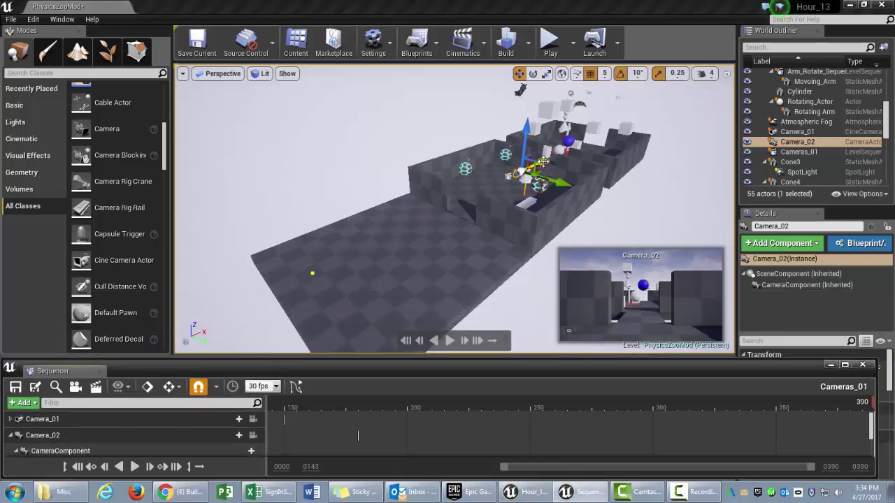
drag(542, 148, 593, 153)
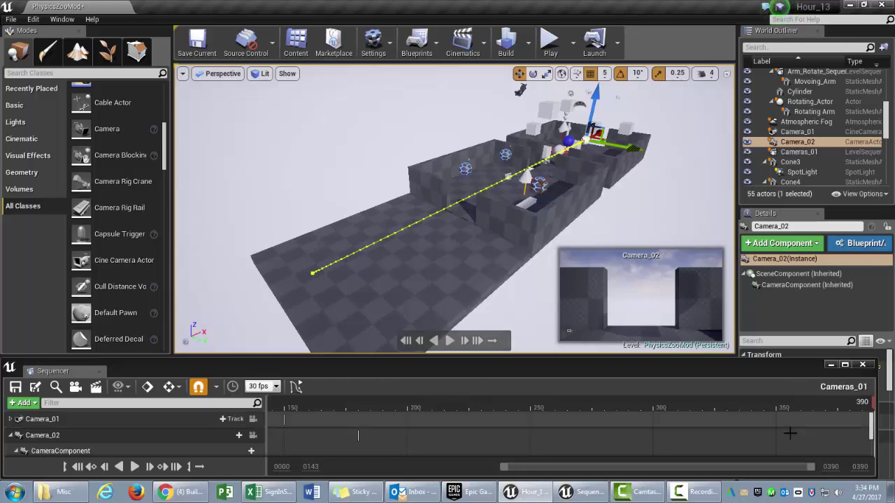
- Preview Camera_02's move by scrubbing back to frame 177 and playing the sequence to its end
drag(791, 404, 350, 389)
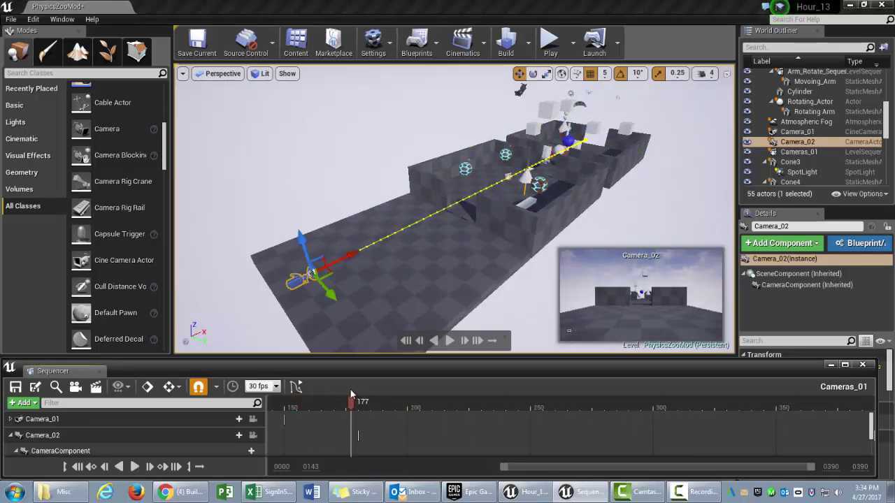
click(450, 341)
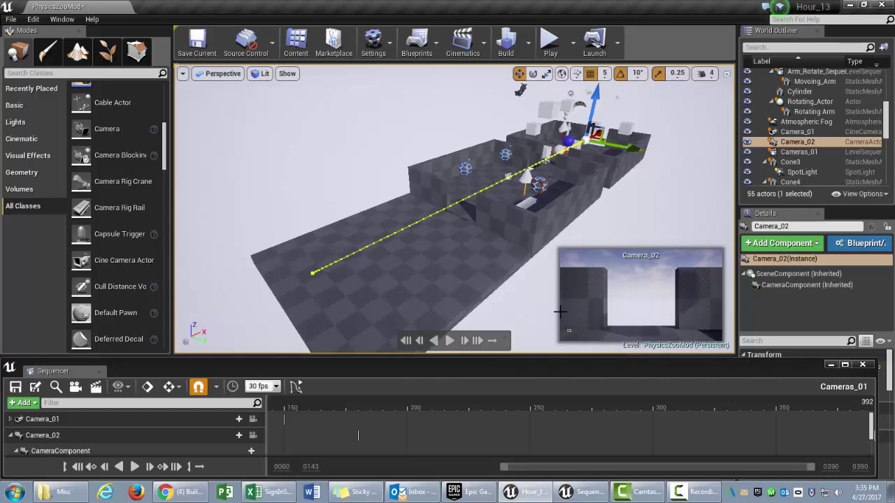
- Try to move Camera_02 back along its X axis to the gap between the two rooms at frame 390
drag(504, 298, 475, 252)
right_drag(475, 251, 504, 299)
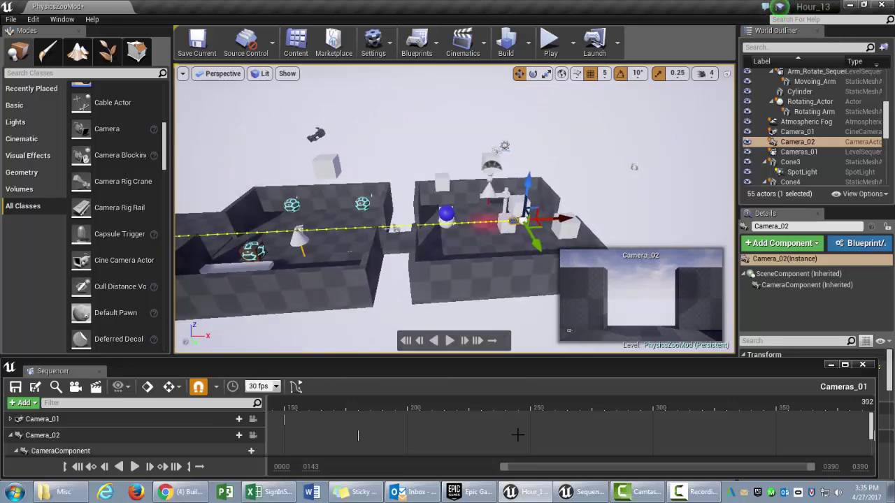
click(800, 410)
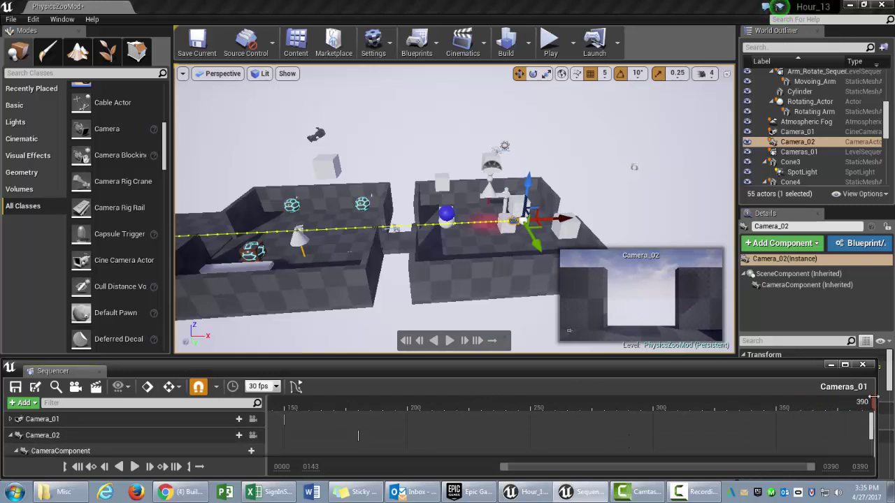
drag(557, 221, 447, 250)
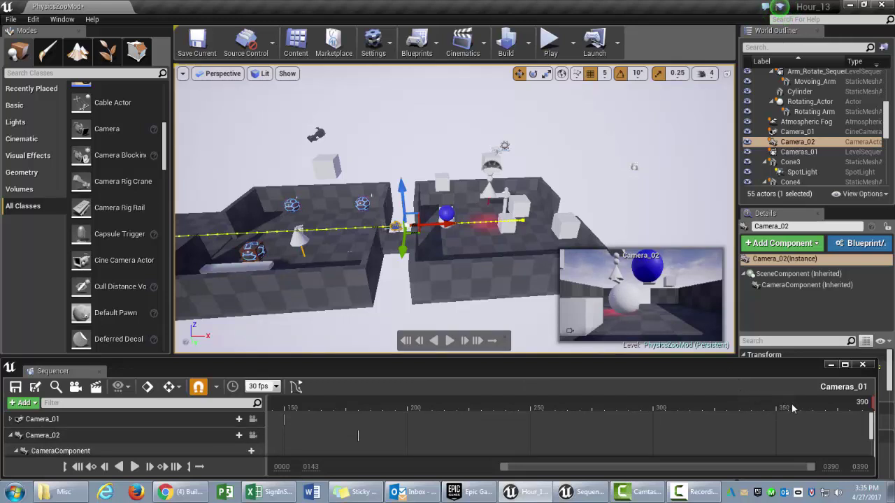
- Place the playhead at frame 310, enlarge the Sequencer window, and add a Location key for Camera_02
drag(791, 409, 678, 415)
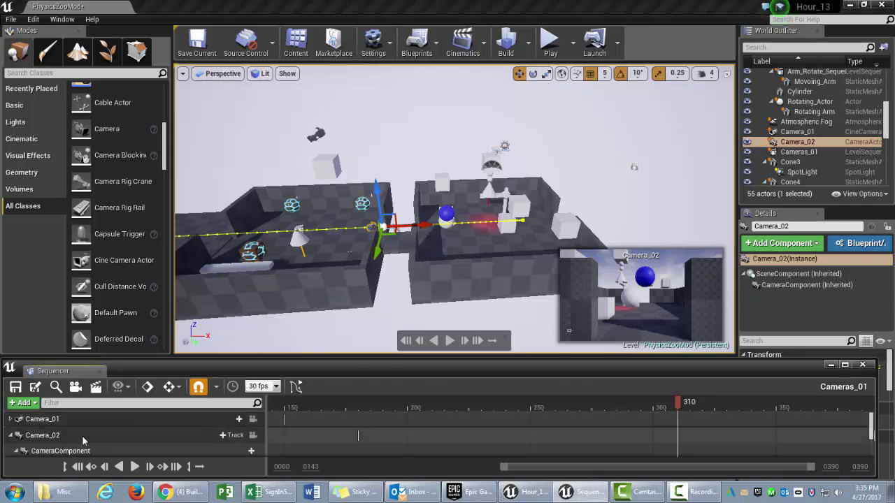
drag(120, 356, 145, 276)
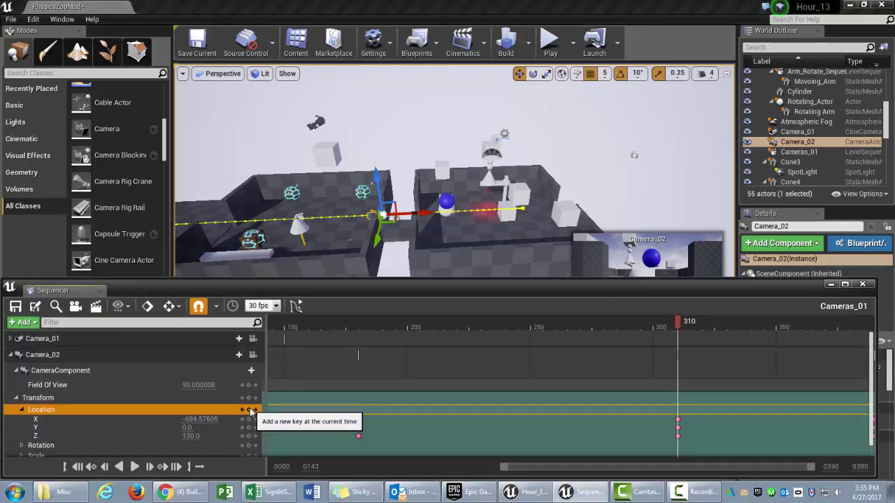
click(250, 411)
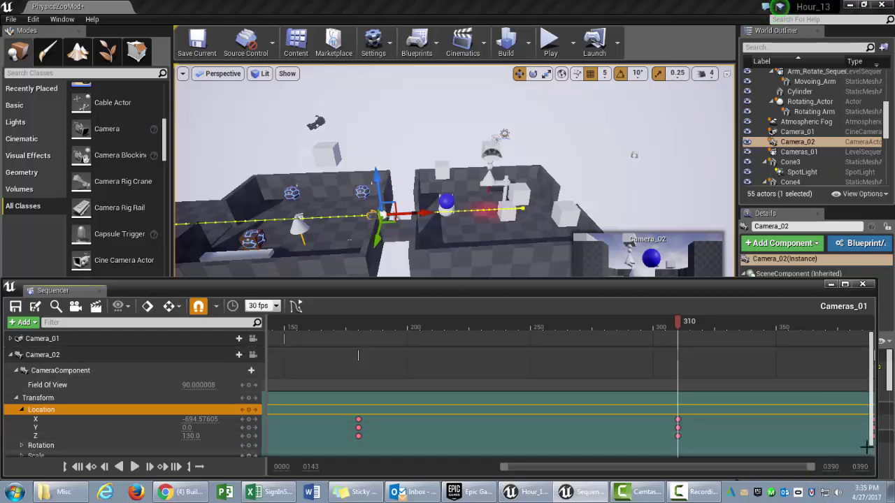
- Extend the Cameras_01 timeline to frame 400 and widen the visible range to its end
scroll(876, 422, down, 1)
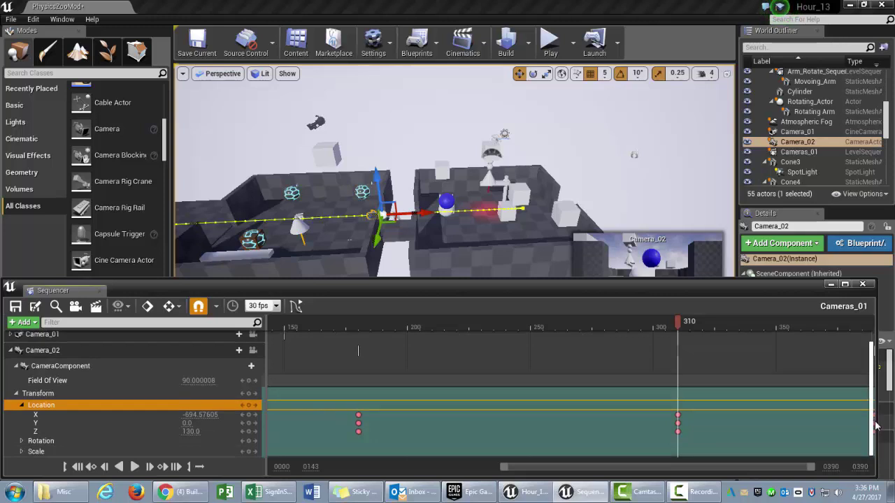
click(868, 466)
text(400)
key(Return)
drag(799, 468, 819, 468)
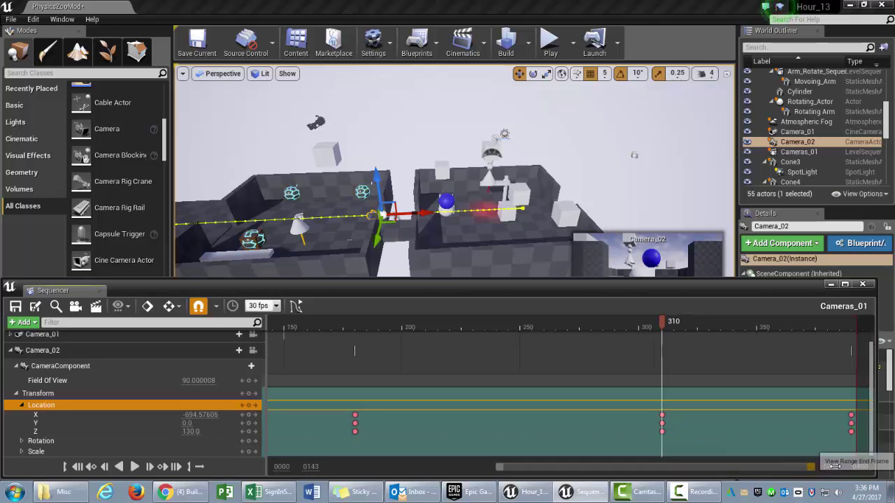
- Delete Camera_02's X, Y and Z Location keys at frame 390
right_click(851, 415)
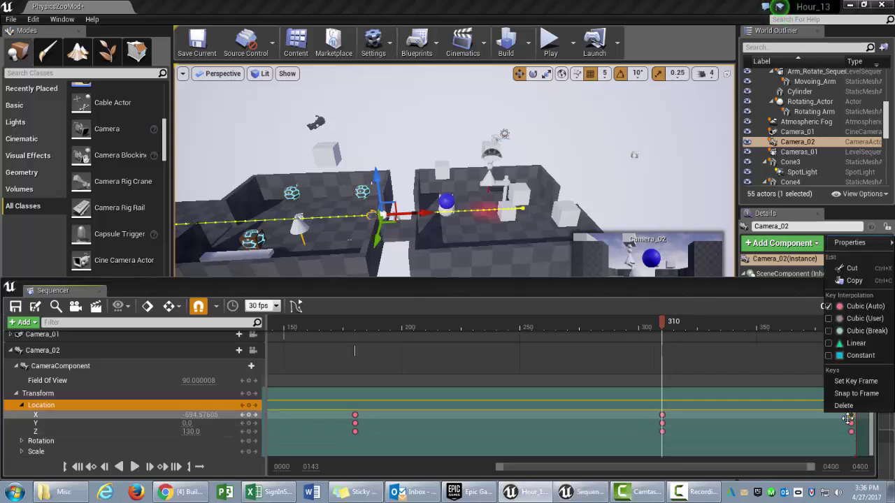
click(844, 405)
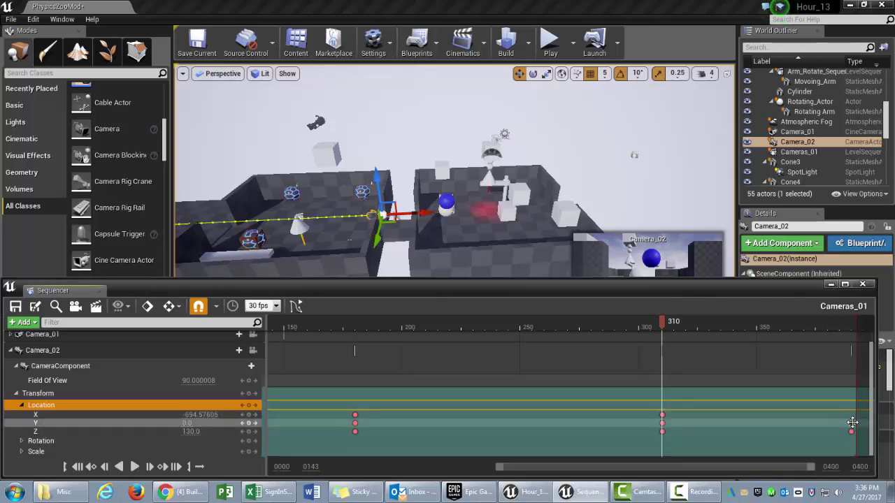
right_click(851, 423)
click(844, 425)
right_click(850, 431)
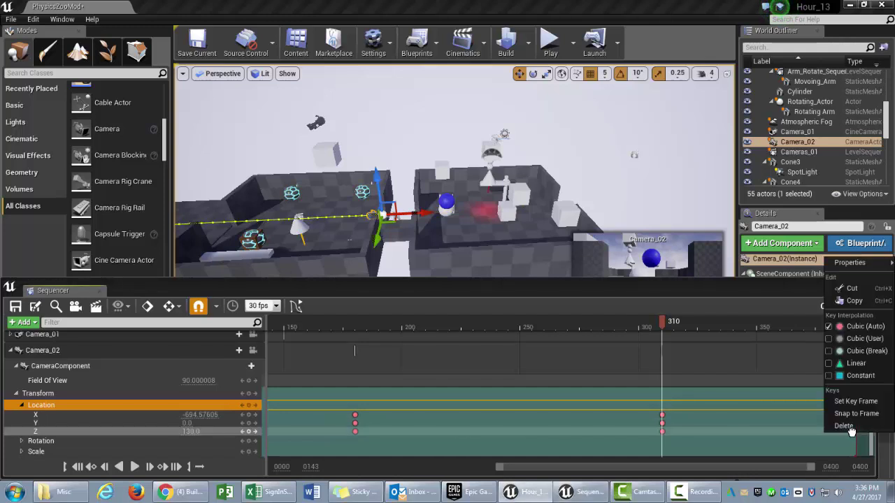
click(847, 426)
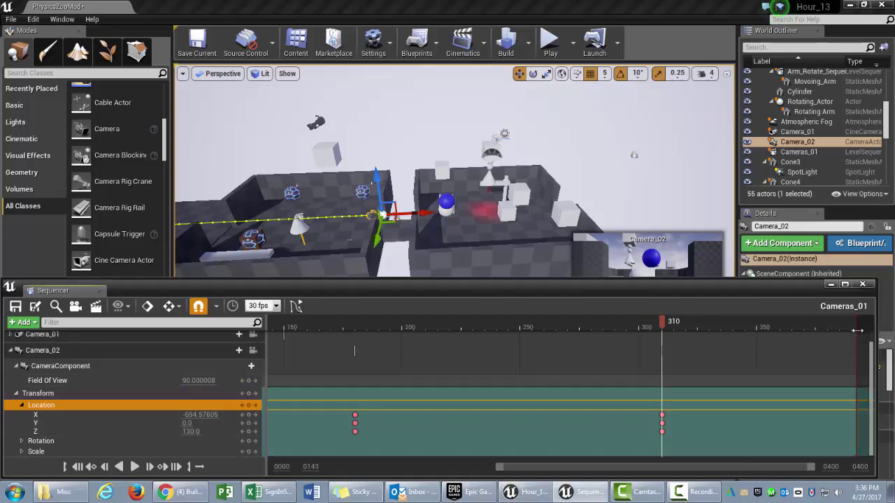
- Pull the sequence's playback end back to about frame 389 and scrub Camera_02's move back to frame 300
drag(853, 325, 844, 326)
drag(722, 326, 852, 331)
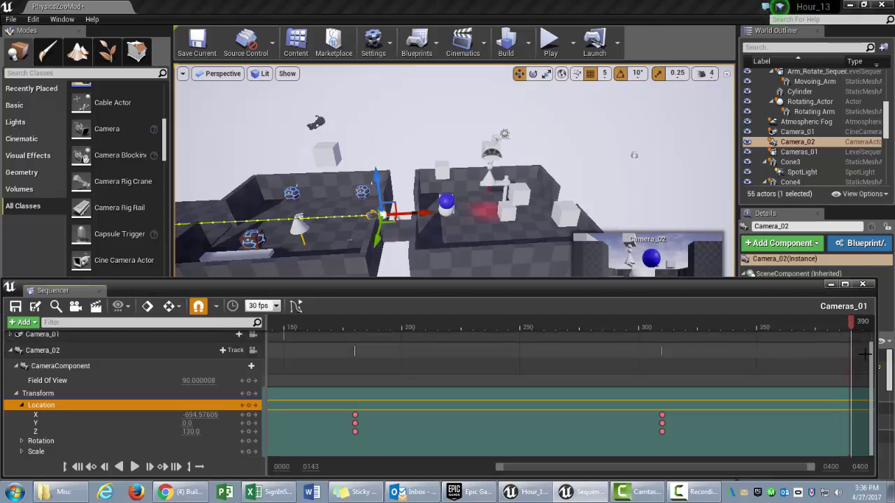
drag(851, 349, 661, 358)
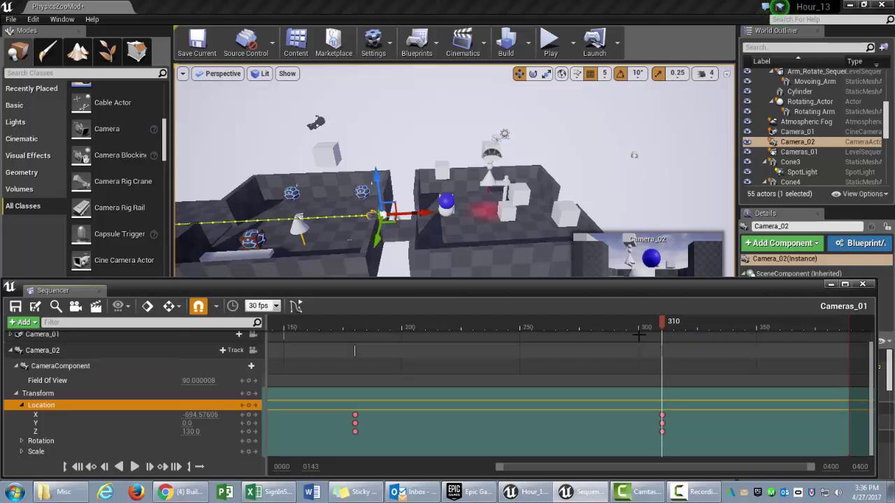
mouse_move(660, 327)
mouse_down()
mouse_move(556, 327)
mouse_move(661, 333)
mouse_up()
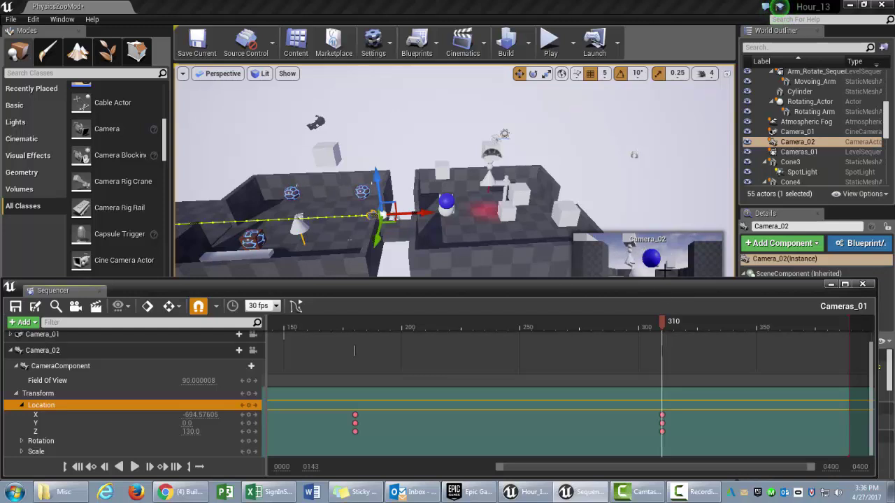
drag(664, 328, 640, 332)
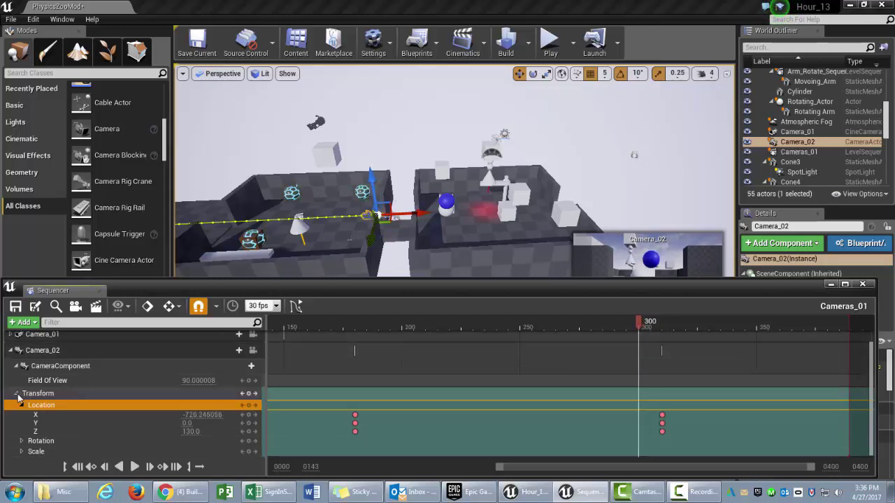
- Collapse Camera_02's Location channels and expand Rotation, then preview the sequence from frame 300 and return the playhead to frame 310
click(22, 405)
click(22, 421)
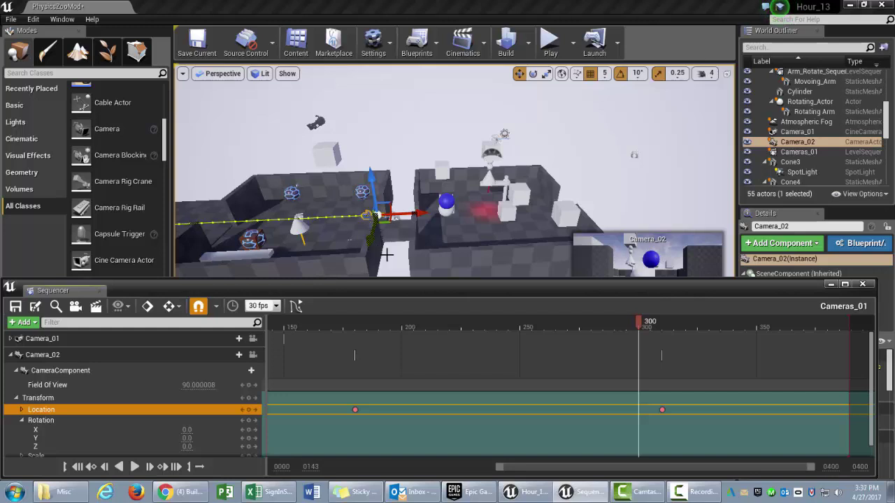
key(space)
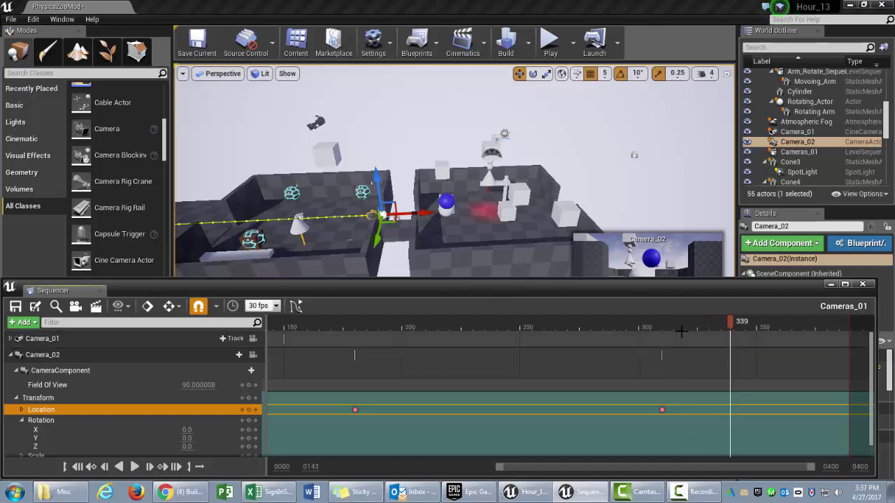
drag(732, 325, 662, 330)
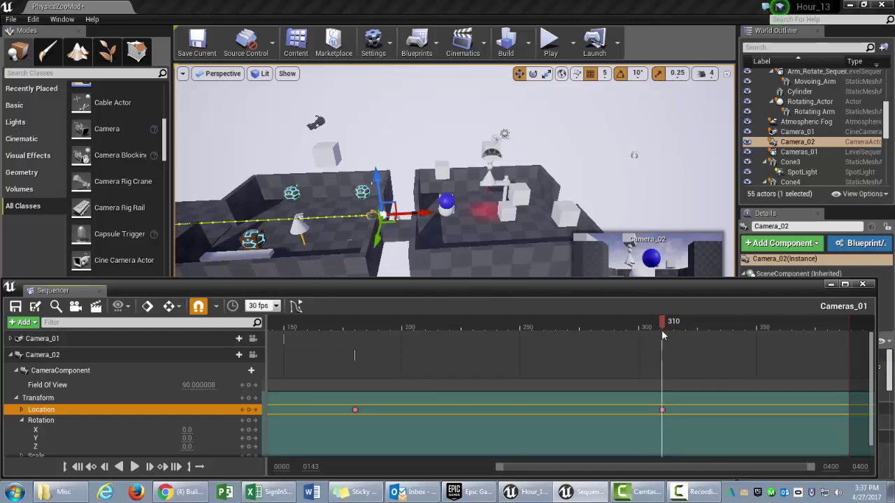
- Switch to the Rotate tool and add a Y Rotation key for Camera_02 at frame 300
click(44, 421)
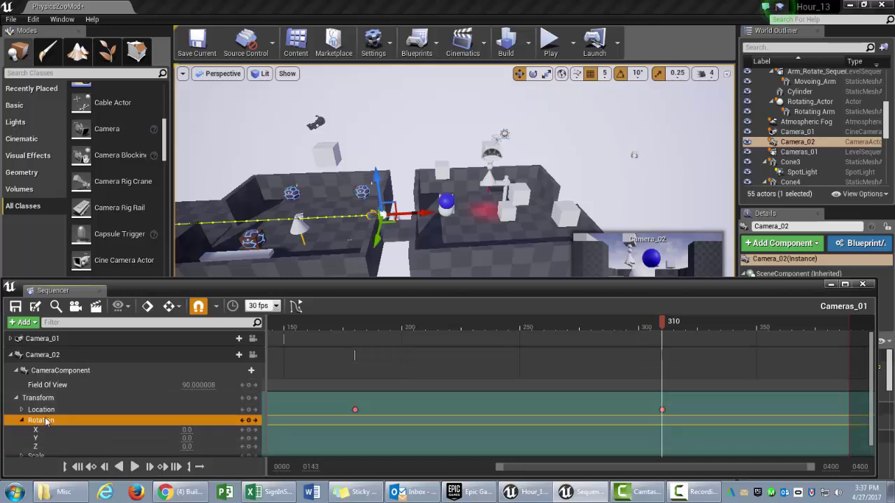
click(533, 74)
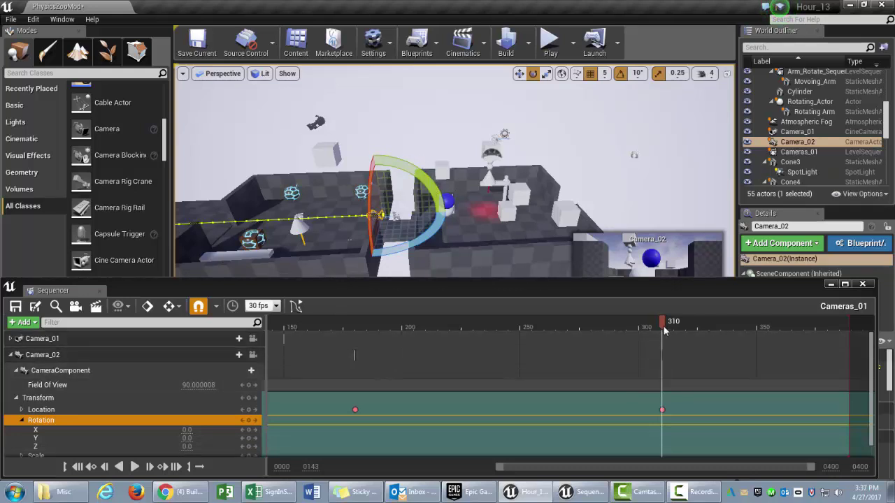
drag(661, 353, 638, 346)
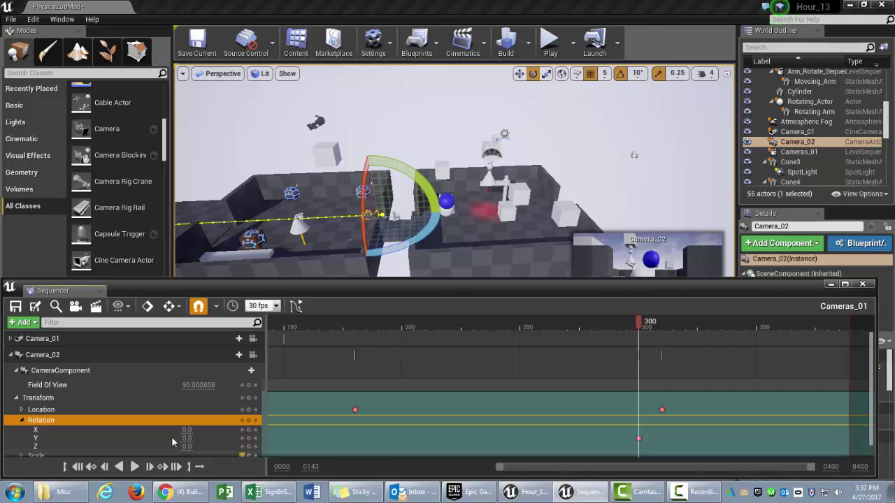
click(78, 438)
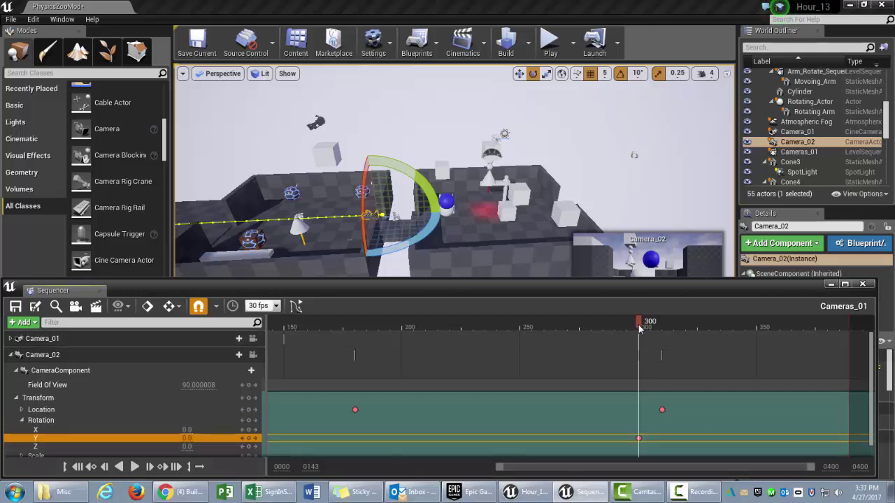
- Rotate Camera_02 to 20 degrees on Y at frame 340, key it, and scrub the full timeline back to frame 164 for review
drag(640, 328, 735, 344)
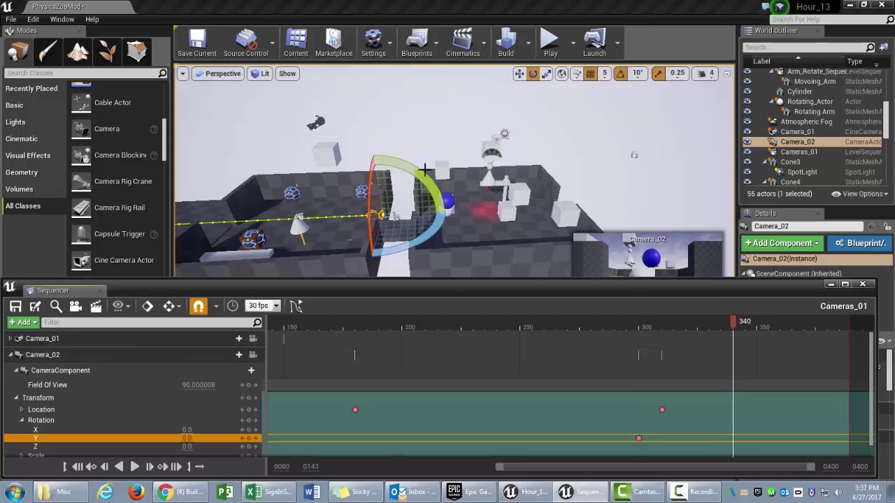
drag(429, 183, 513, 342)
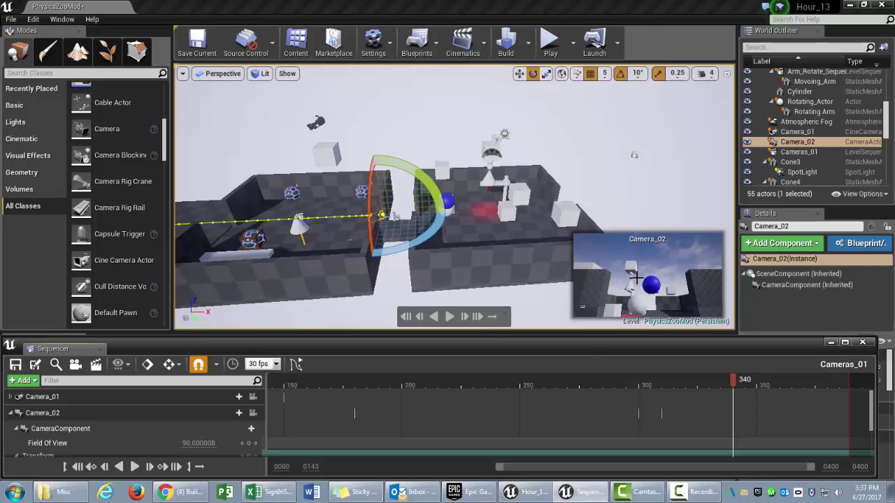
drag(656, 336, 648, 268)
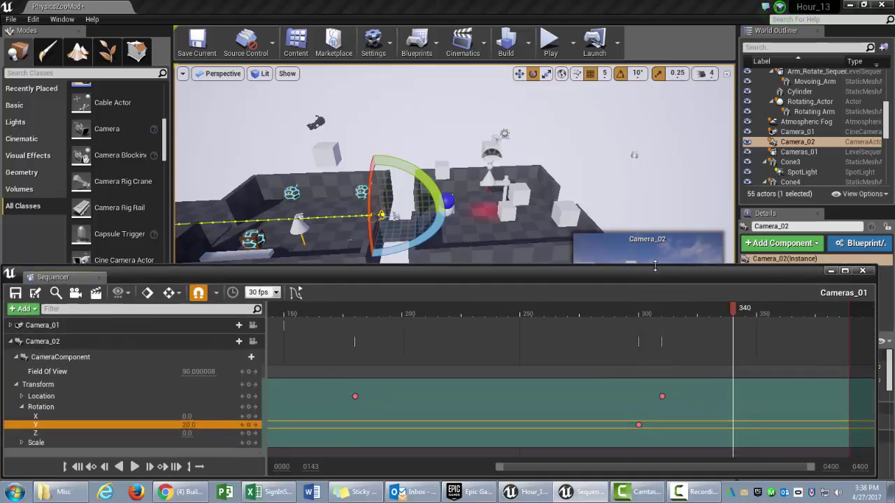
click(248, 425)
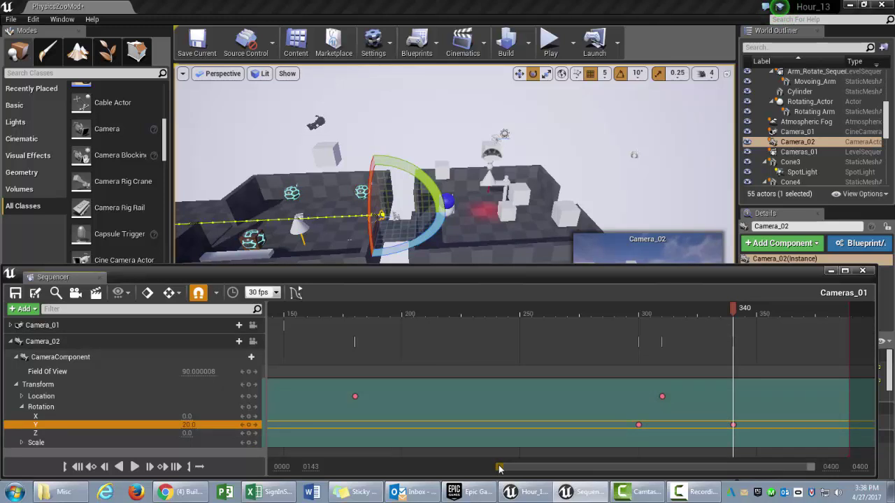
drag(499, 468, 330, 468)
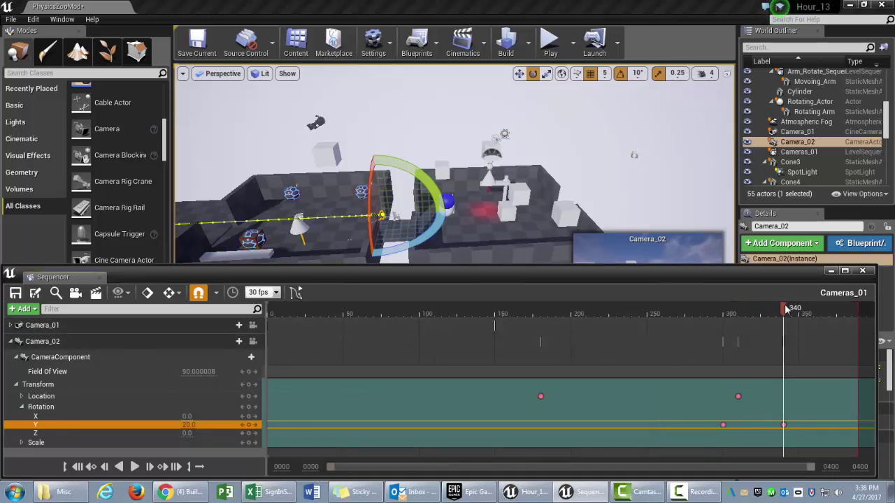
drag(786, 309, 516, 369)
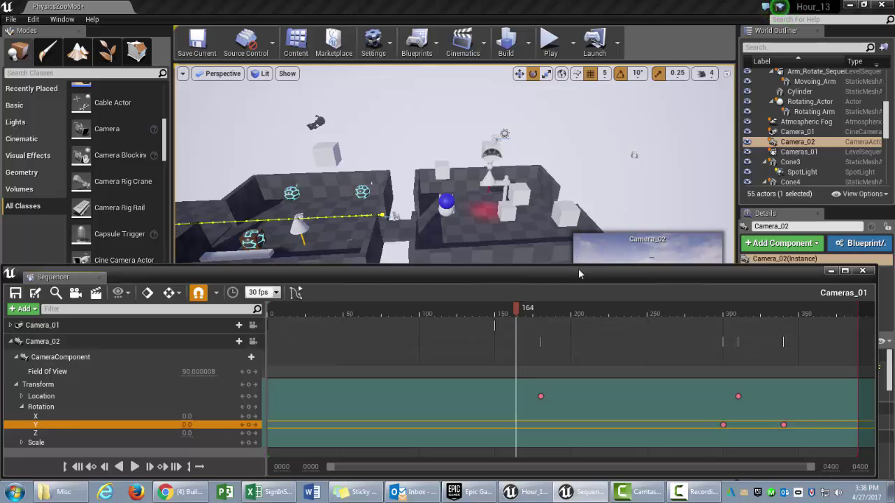
- Move the Sequencer window clear of the level editor, test-play the level, and stop the session
drag(588, 278, 0, 108)
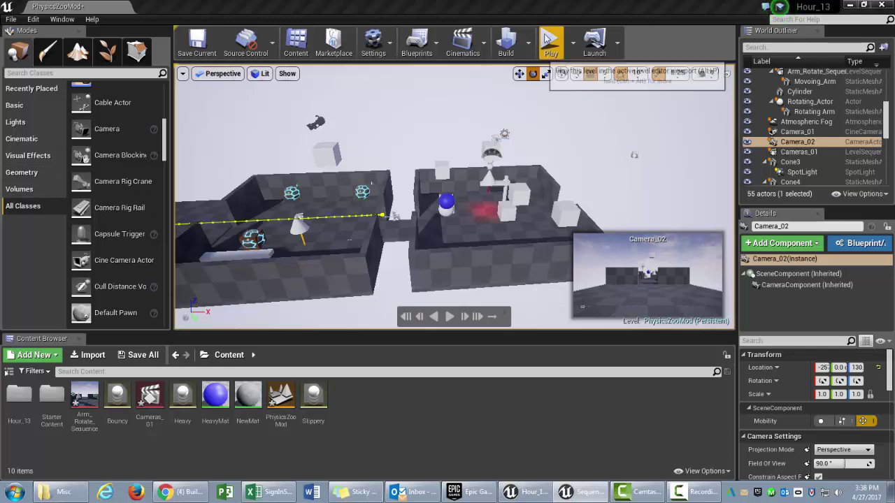
click(550, 43)
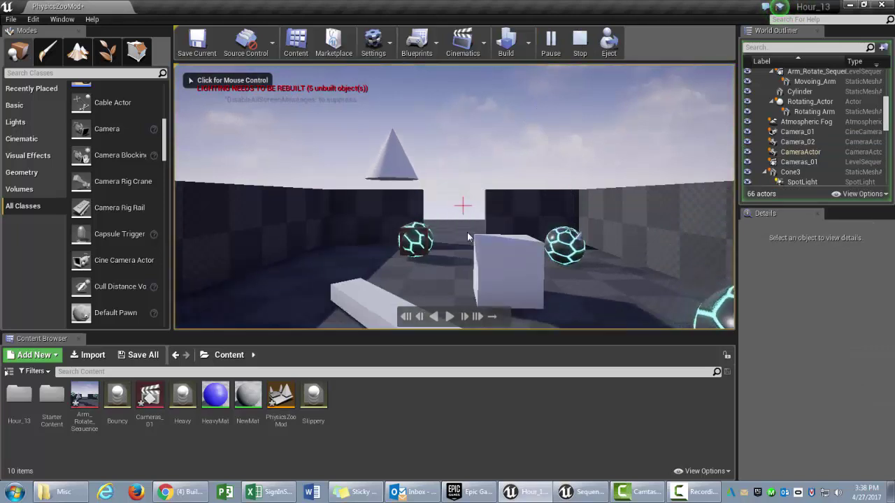
click(578, 43)
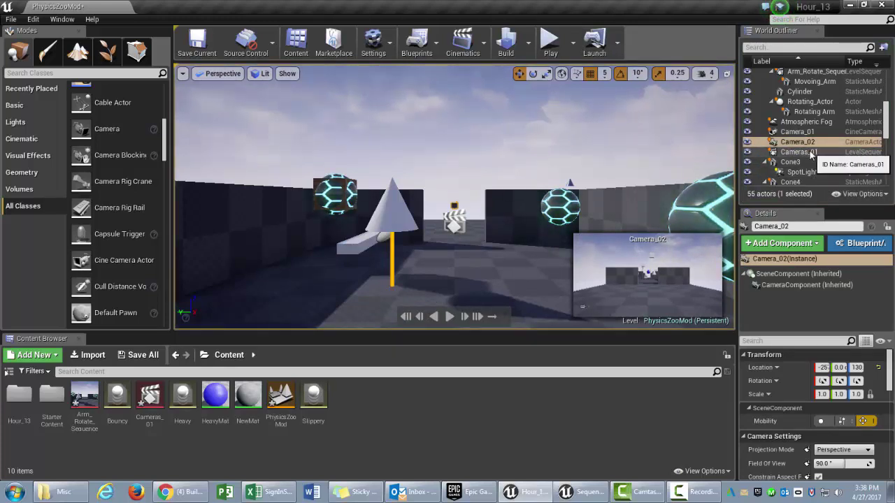
- Widen the World Outliner and select the Cameras_01 level sequence actor beyond the rooms in the viewport
click(460, 214)
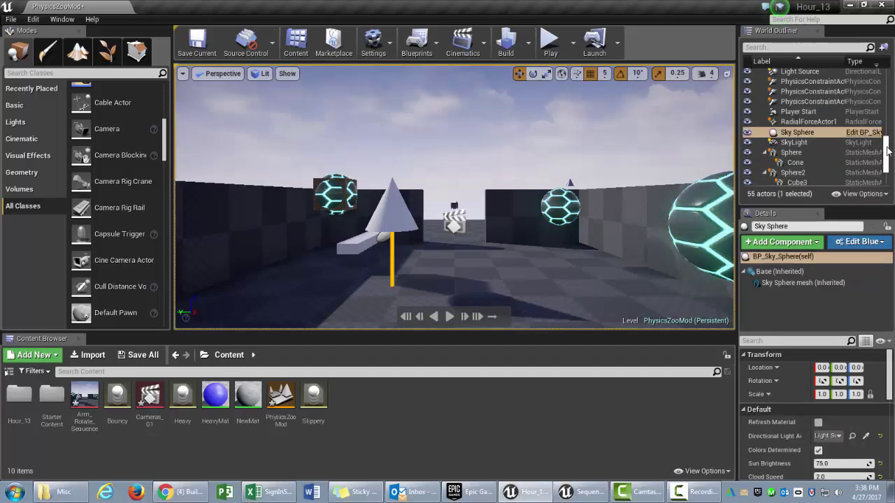
drag(888, 151, 887, 152)
drag(736, 168, 683, 171)
key(w)
right_drag(543, 200, 638, 196)
key(s)
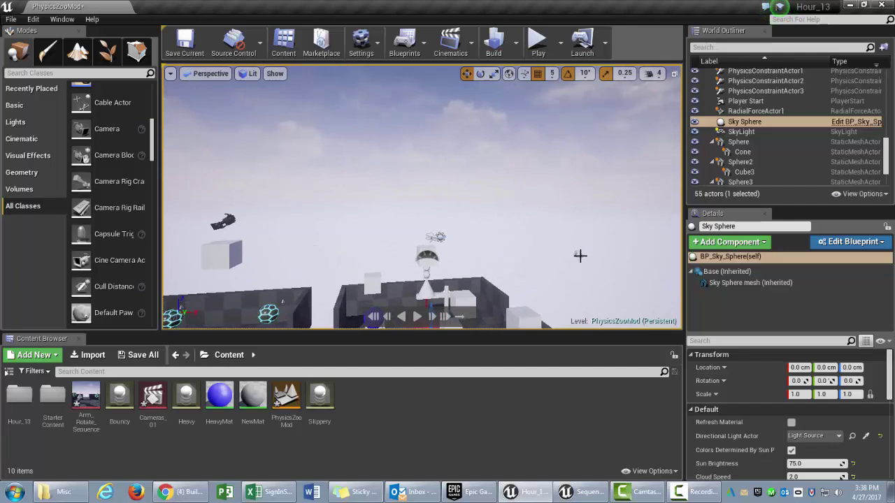
click(580, 256)
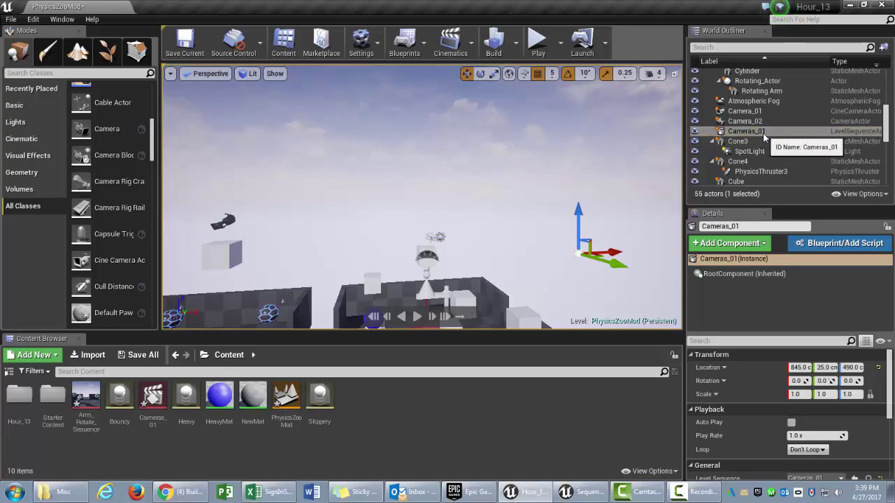
- Enlarge the property area of the Details and enable Auto Play for the Cameras_01 sequence actor
drag(790, 333, 794, 268)
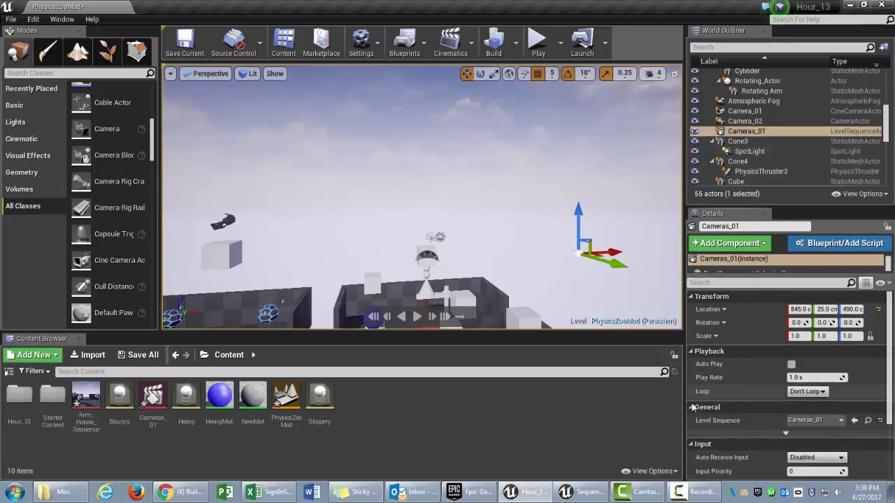
click(751, 133)
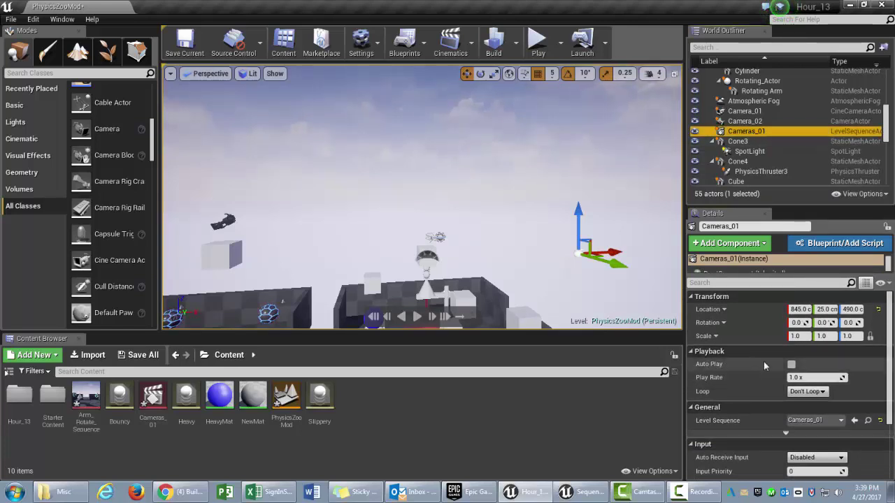
click(791, 364)
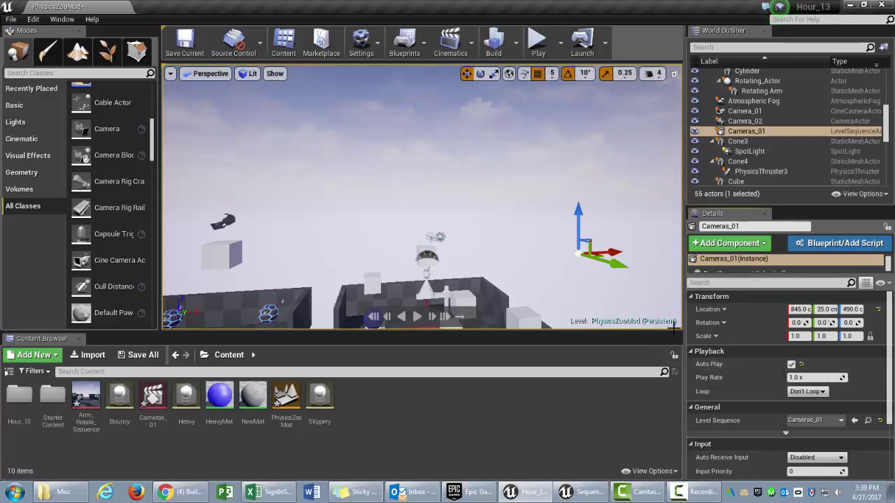
- Enlarge the viewport and test-play the level with Auto Play enabled, stopping the session at the end
drag(621, 334, 628, 415)
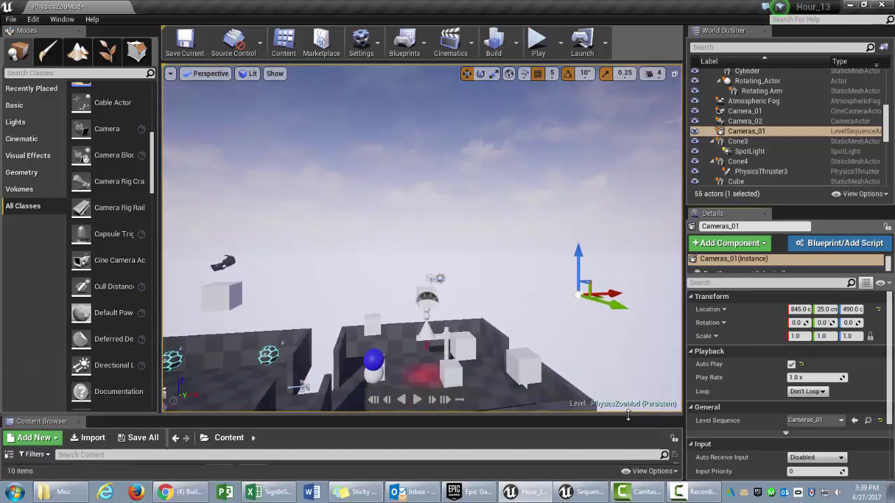
click(536, 47)
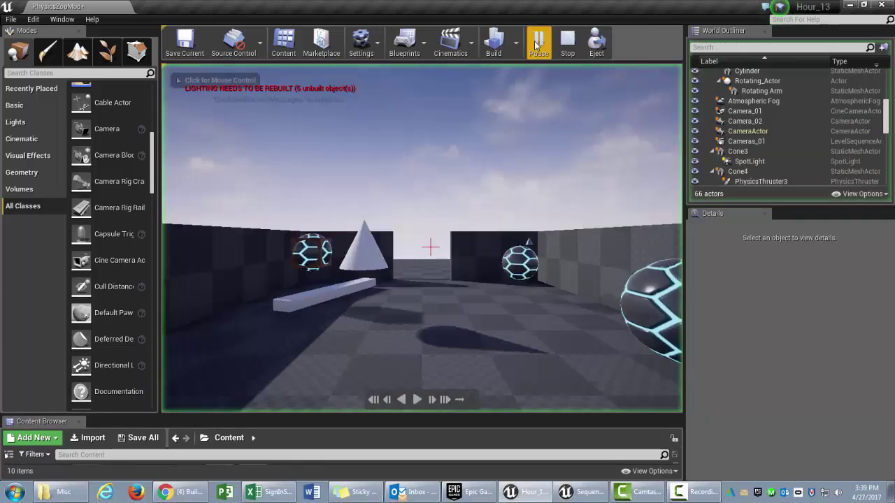
click(572, 44)
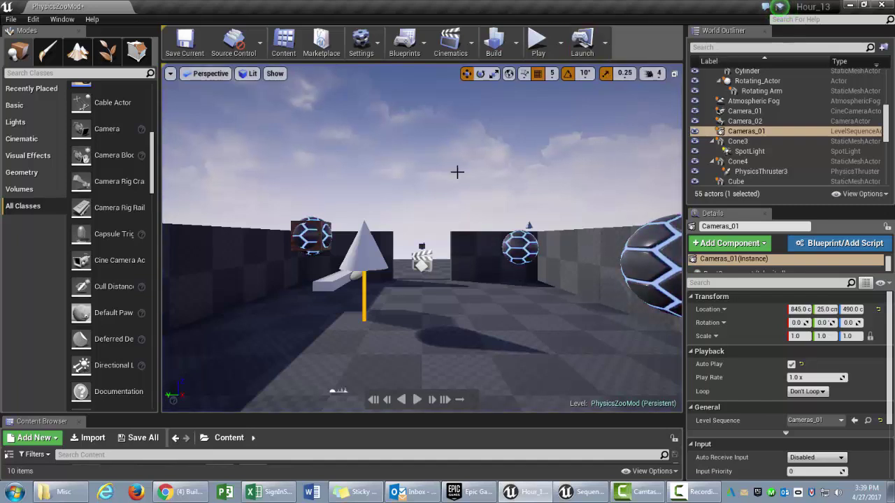
- Bring the Sequencer window back over the level editor and save the Cameras_01 sequence
drag(0, 132, 658, 108)
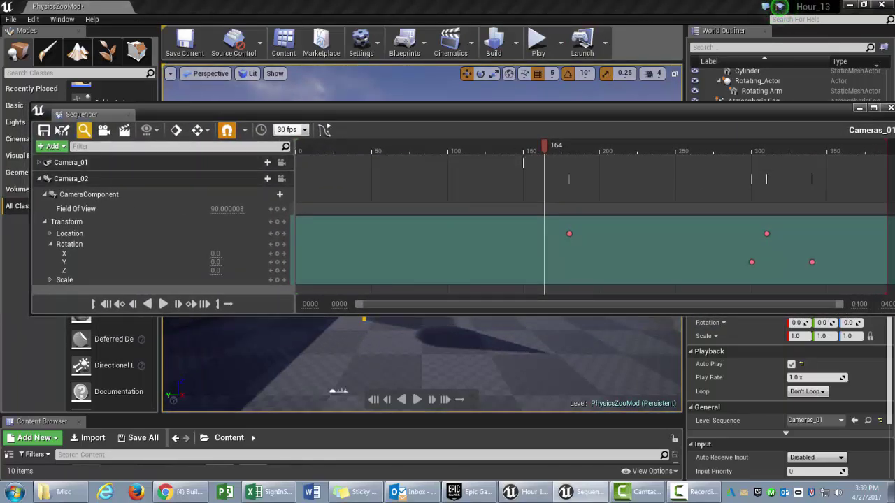
click(43, 131)
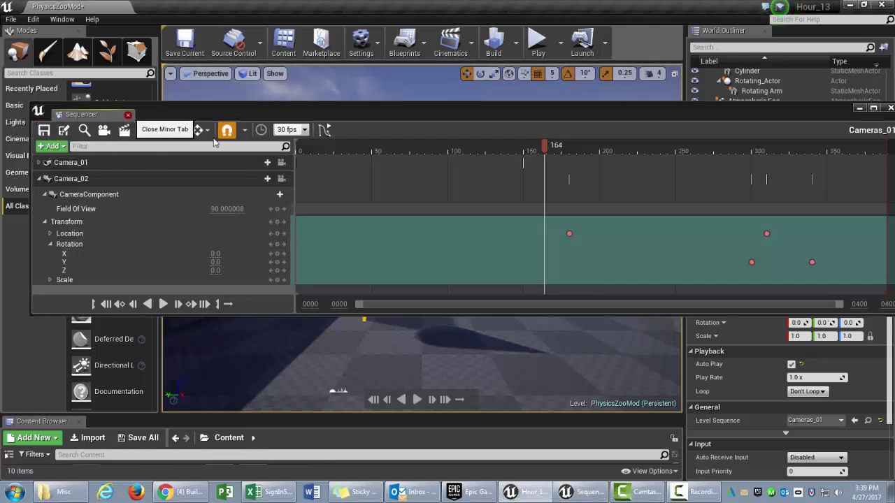
- Collapse the Transform section and the whole Camera_02 track in the sequence
click(427, 133)
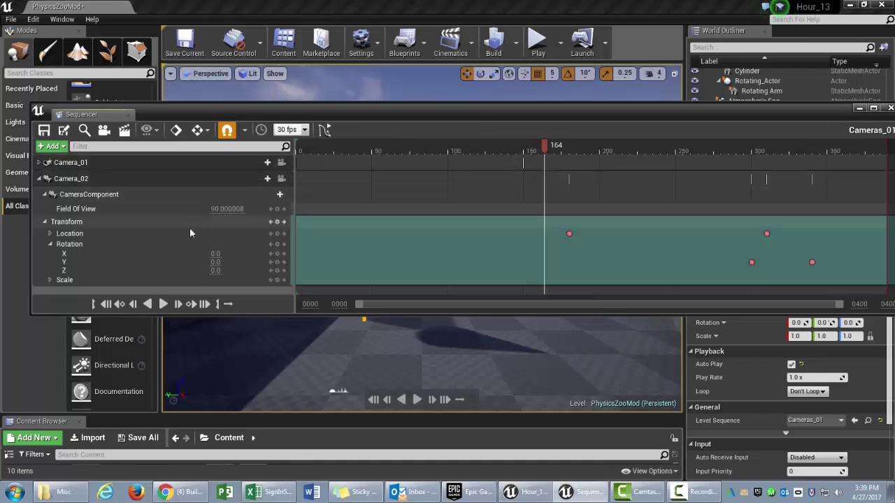
click(44, 221)
click(39, 179)
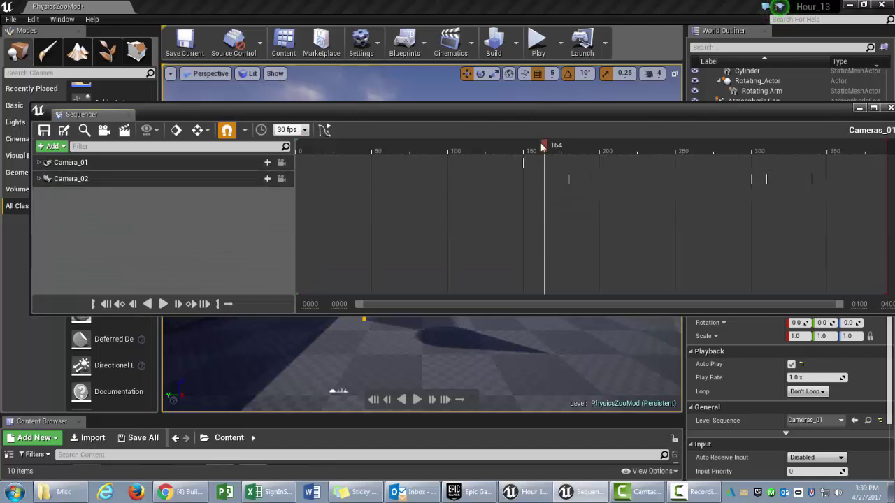
- Narrow the timeline range to frames 138–226 and place the playhead on Camera_02's first key at frame 180
drag(543, 146, 571, 151)
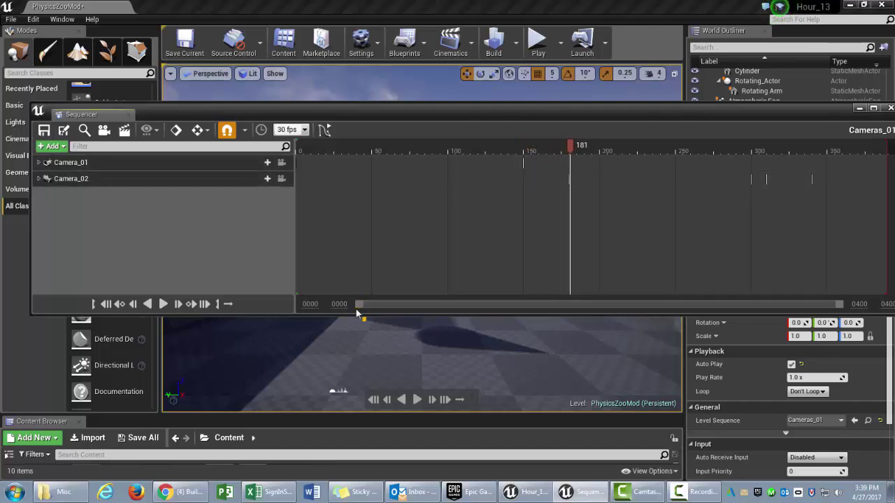
drag(357, 305, 481, 314)
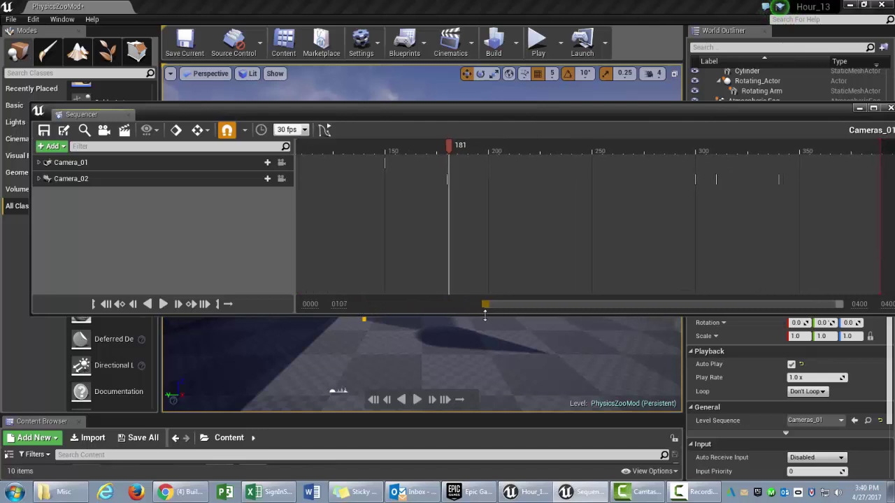
drag(840, 306, 624, 309)
drag(484, 309, 521, 311)
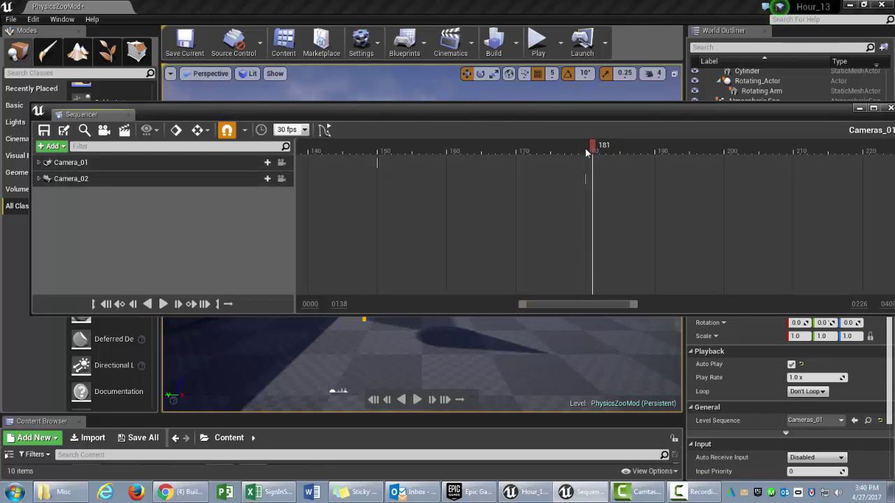
drag(593, 149, 586, 149)
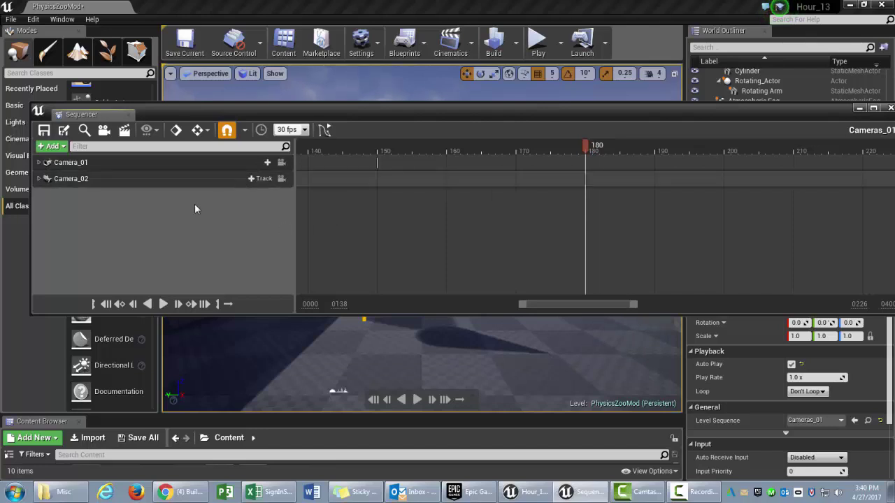
- Add a Fade track to the Cameras_01 sequence and try adjusting its value
click(51, 146)
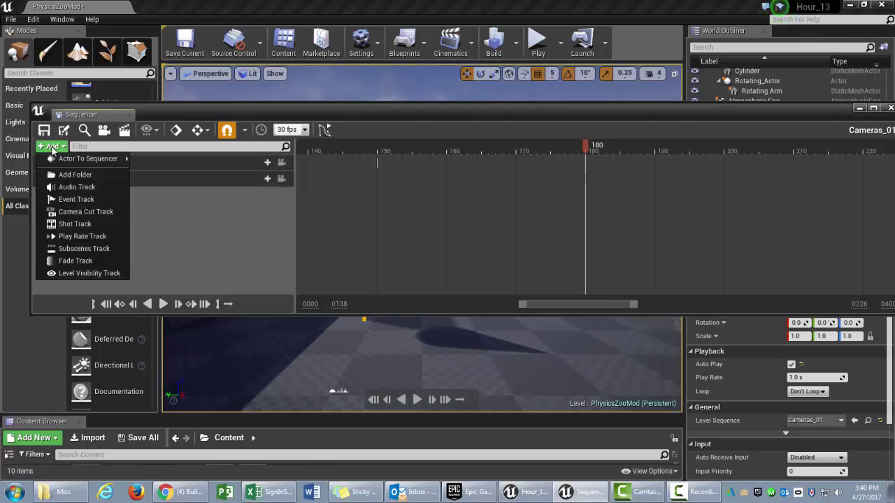
click(80, 261)
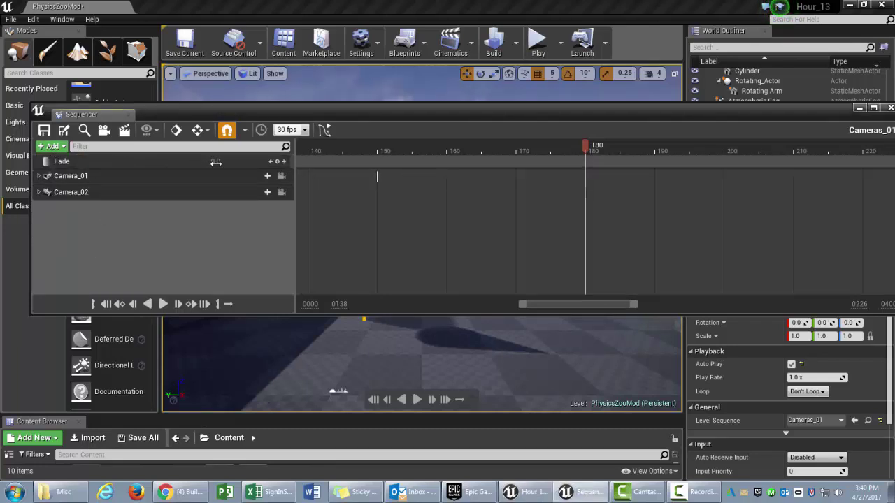
drag(215, 162, 260, 161)
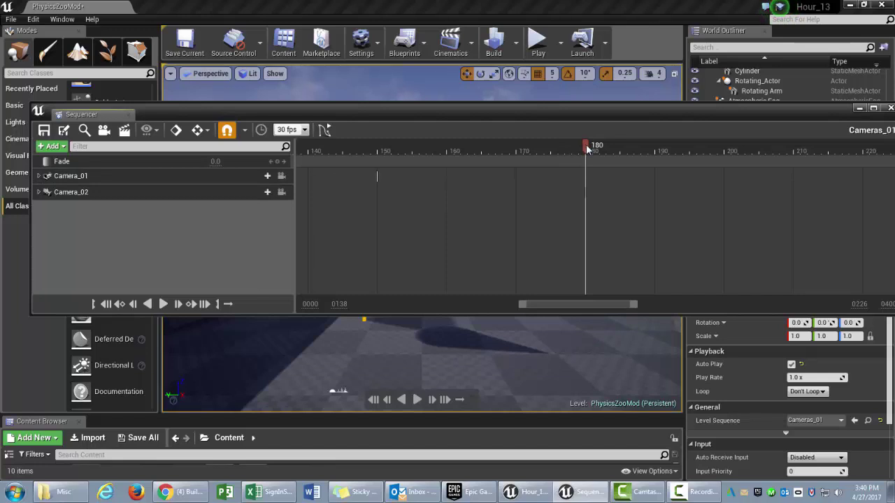
- Key the fade-out on the Fade track with 0.0 at frame 140 and 1.0 at frame 160
drag(587, 149, 309, 183)
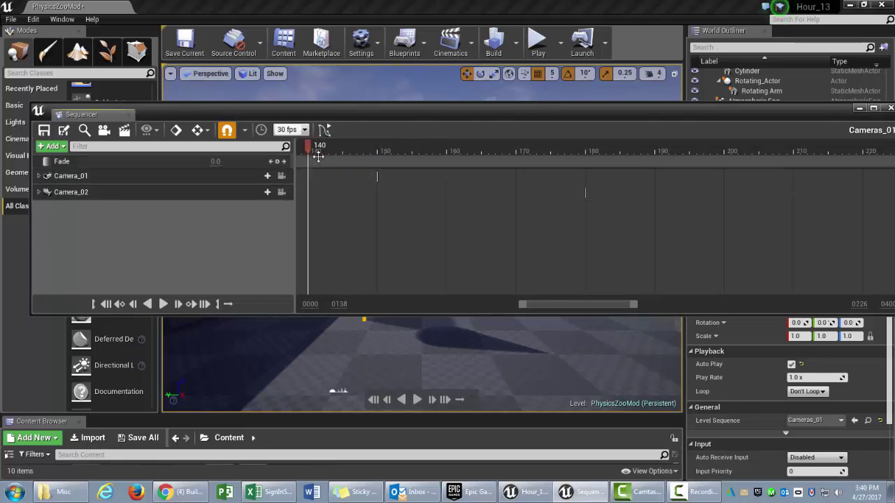
click(278, 162)
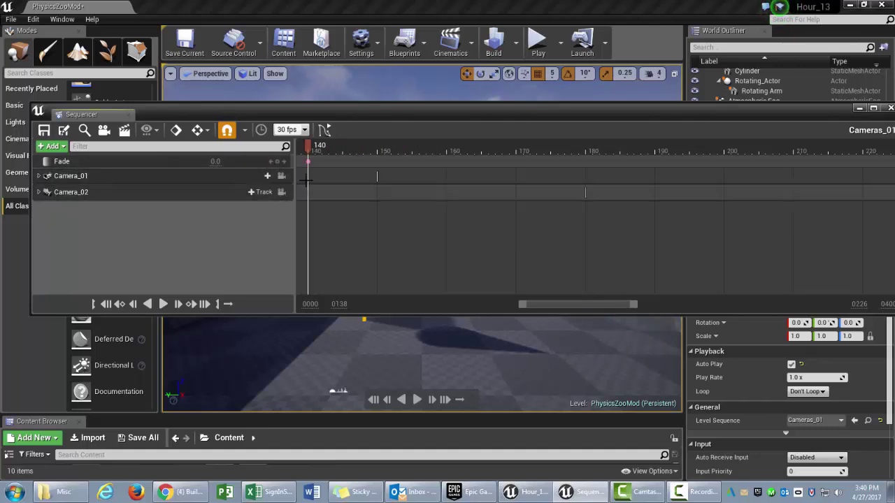
drag(309, 146, 481, 175)
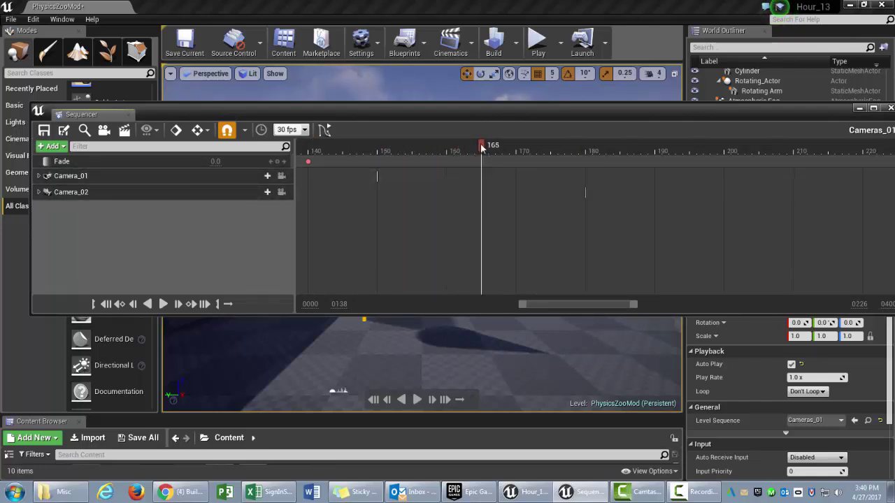
drag(482, 148, 447, 160)
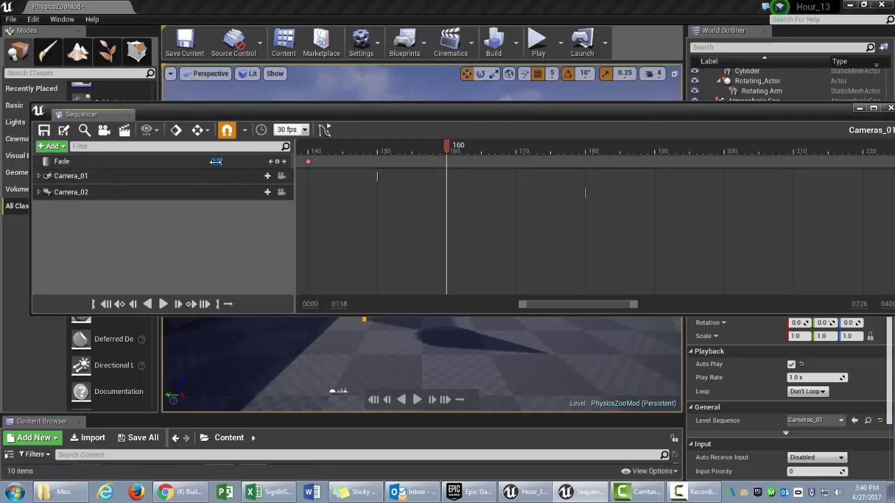
key(Return)
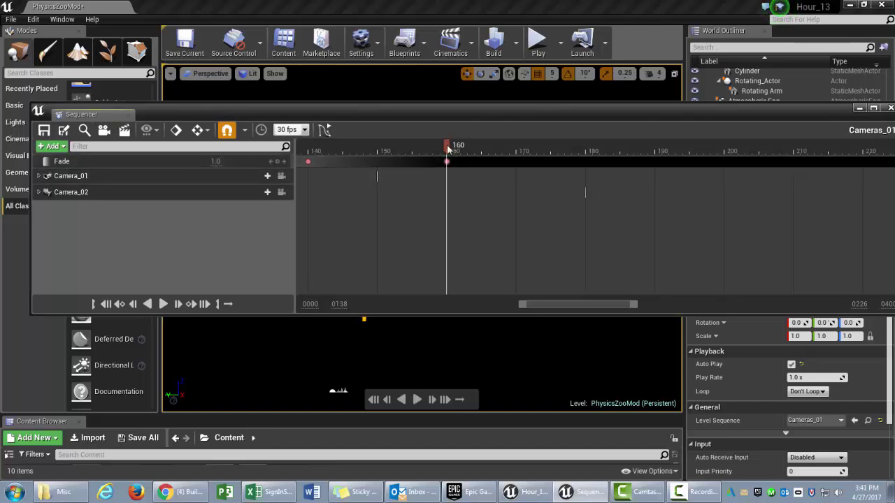
- Key the Fade track at 1.0 on frame 170 and at 0.0 on frame 190 to fade back in
drag(448, 148, 514, 155)
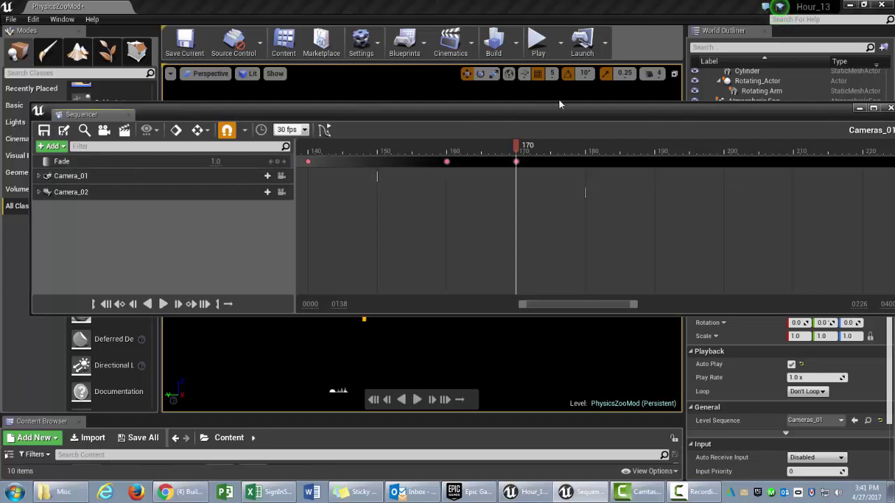
drag(518, 148, 655, 165)
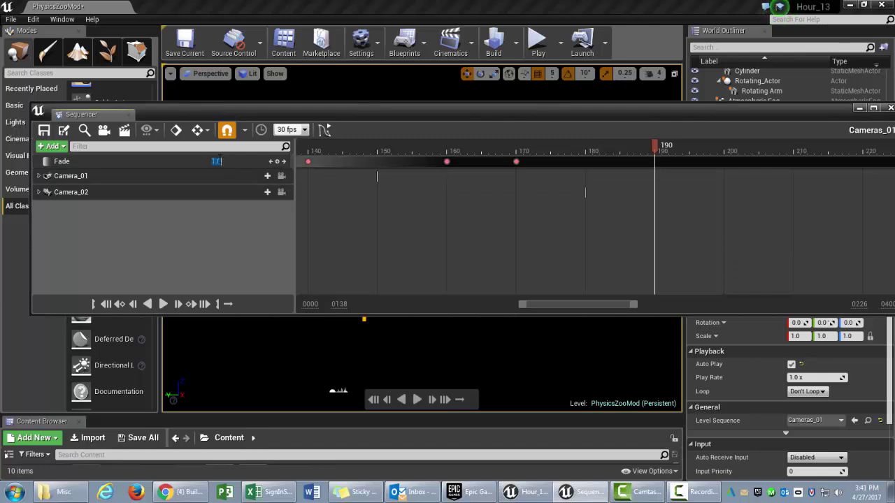
key(Return)
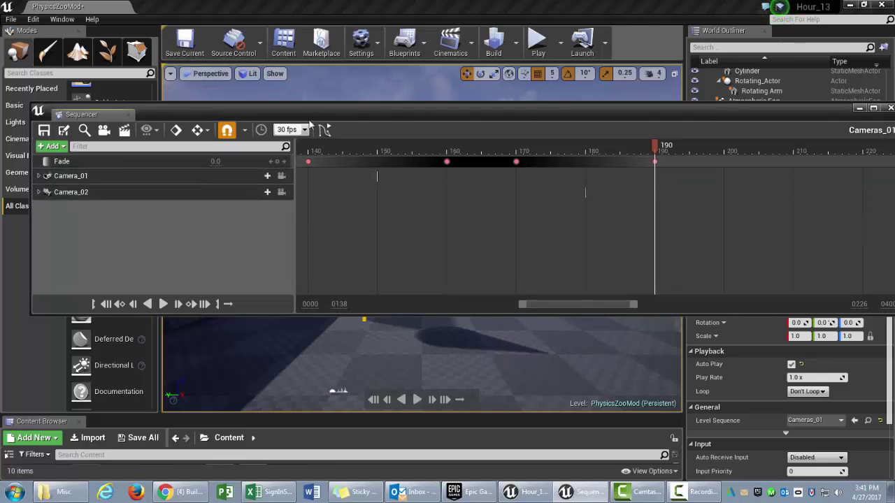
- Uncover the upper part of the viewport and preview it locked to Camera_01 and to Camera_02 in turn
drag(343, 121, 398, 229)
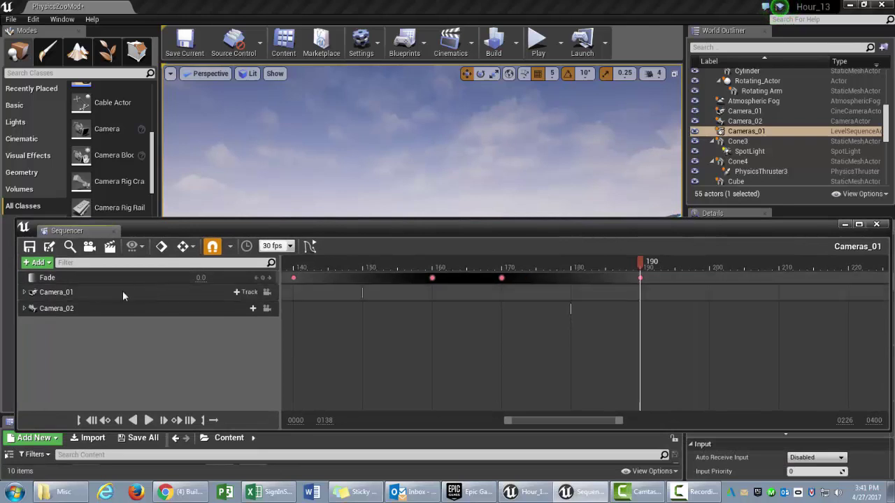
click(266, 292)
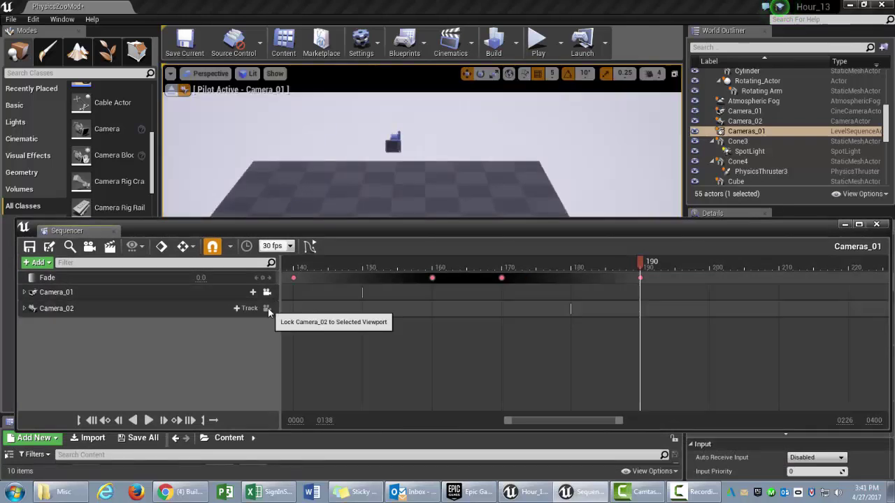
click(266, 309)
drag(438, 237, 430, 207)
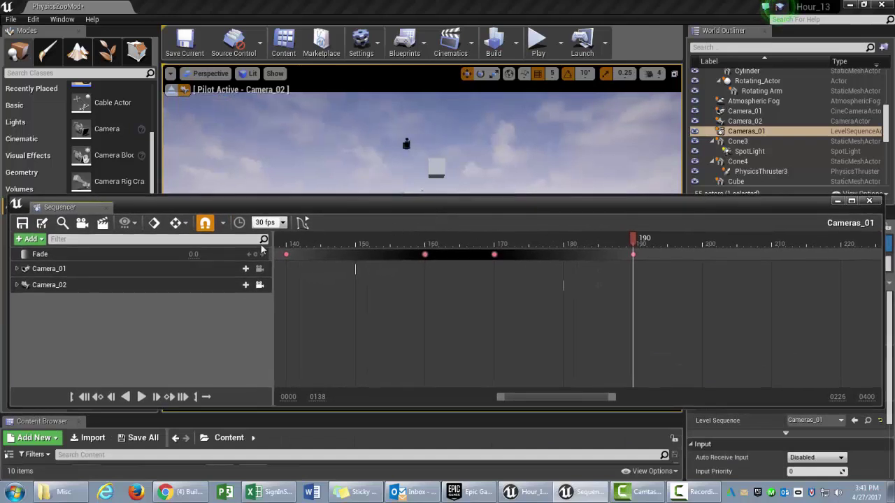
- Add a Camera Cuts track to the Cameras_01 sequence and select it
click(30, 239)
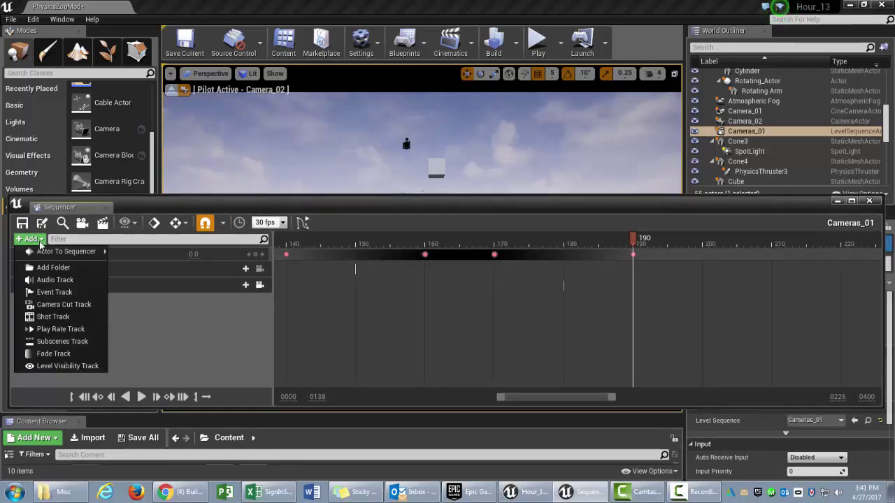
click(64, 305)
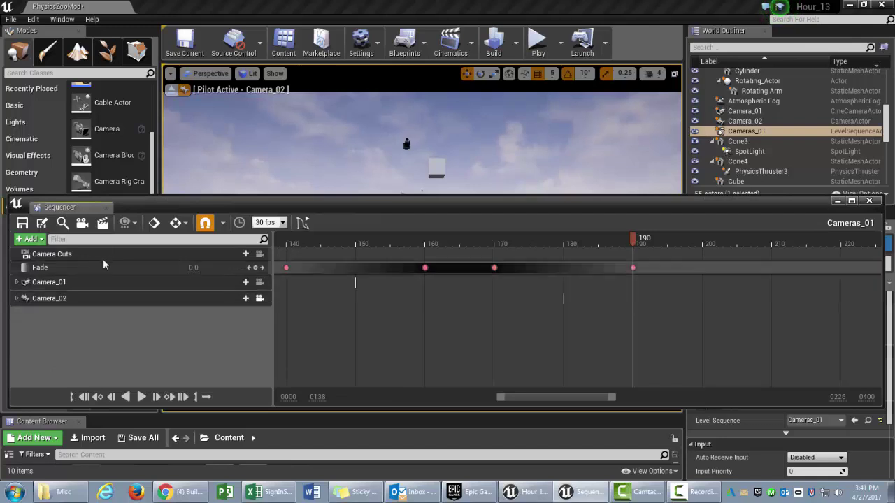
click(128, 255)
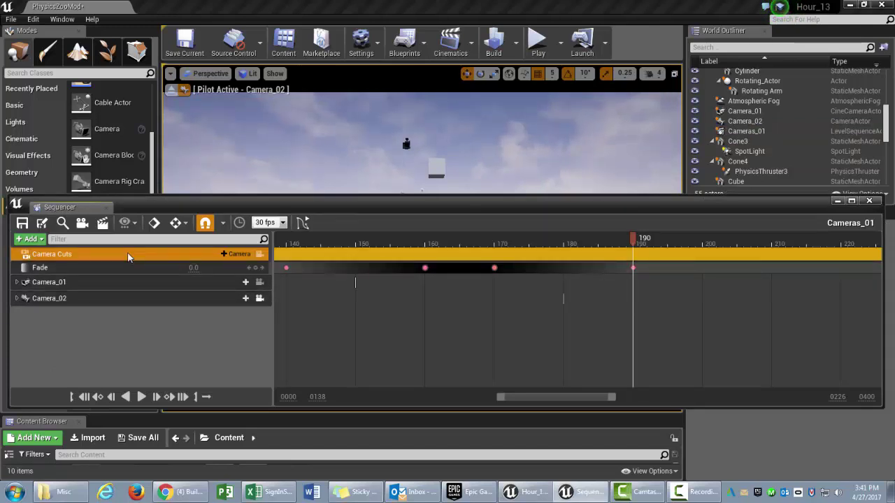
- Widen the timeline range to frames 0–250 and add Camera_01 to the Camera Cuts track at frame 0
drag(633, 239, 370, 240)
drag(500, 403, 254, 403)
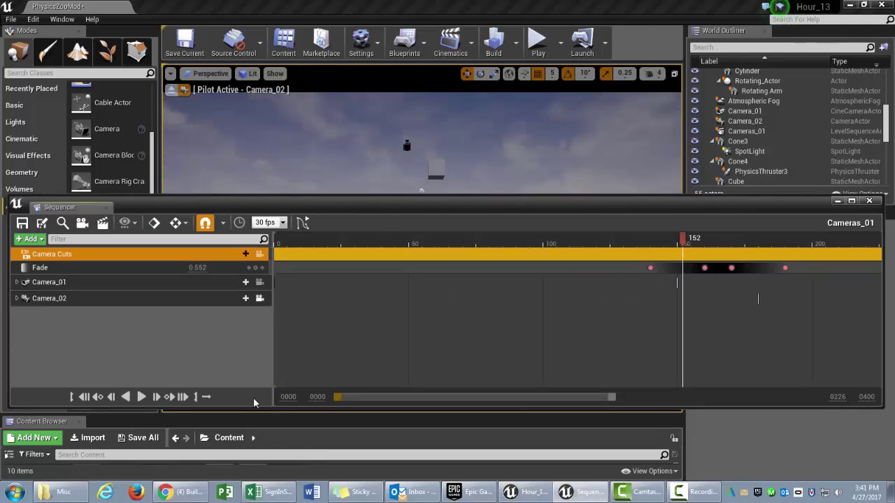
drag(613, 397, 643, 398)
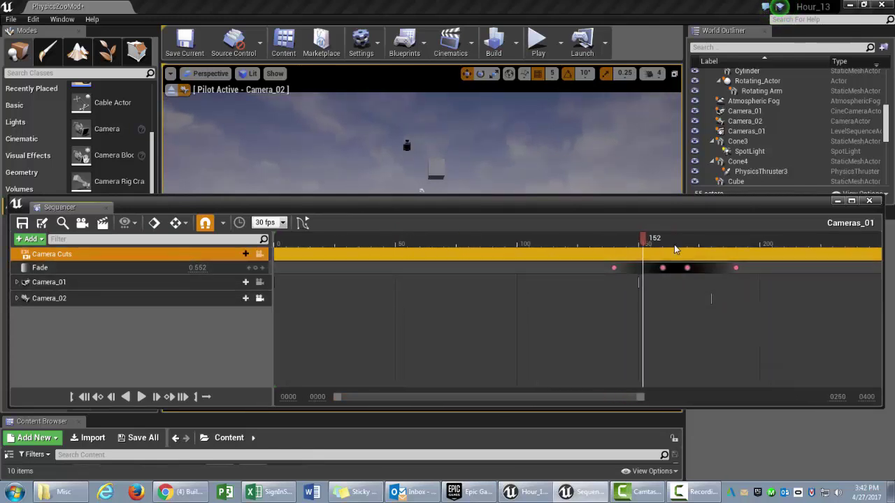
drag(635, 244, 276, 244)
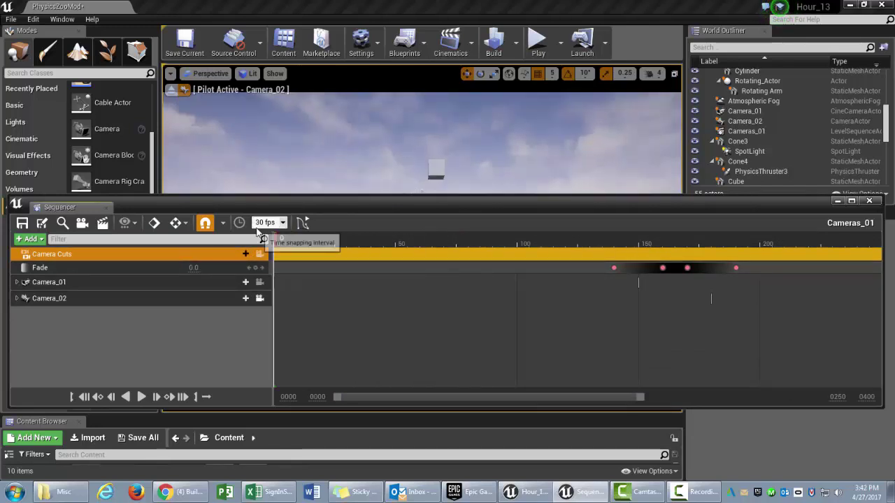
click(229, 257)
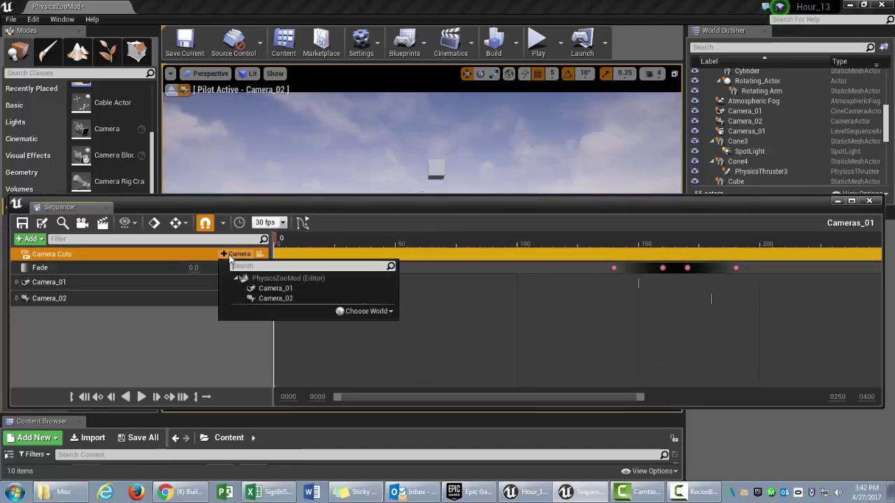
click(275, 289)
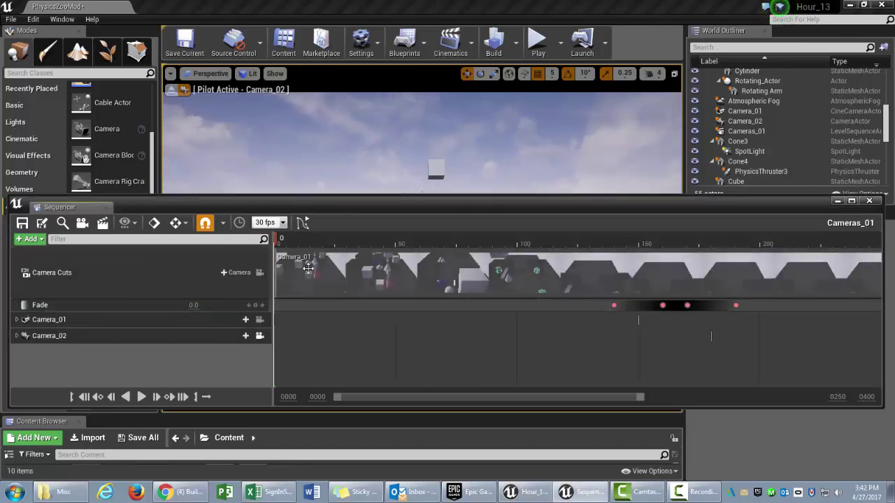
- Add a cut to Camera_02 at frame 165 on the Camera Cuts track and save the sequence
drag(280, 243, 676, 283)
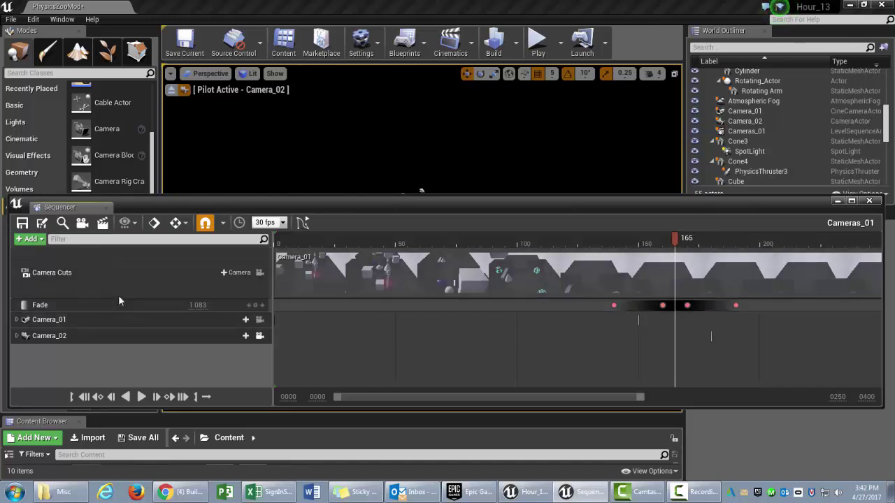
click(228, 272)
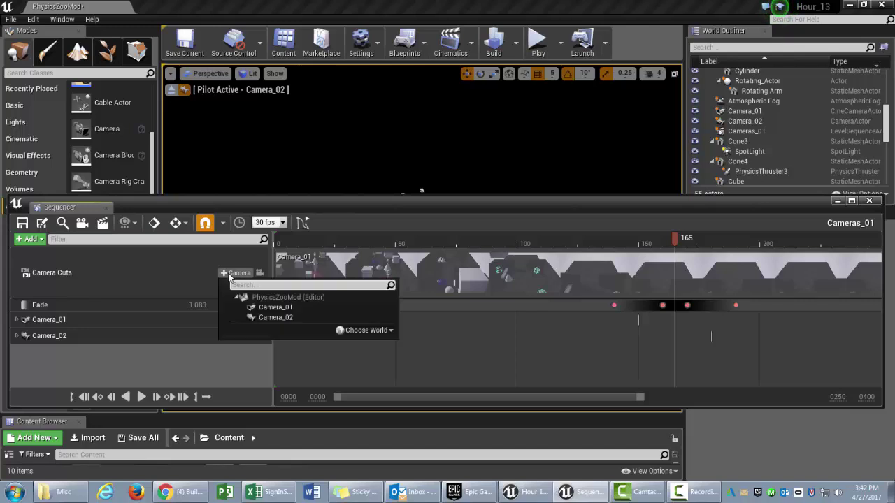
click(283, 317)
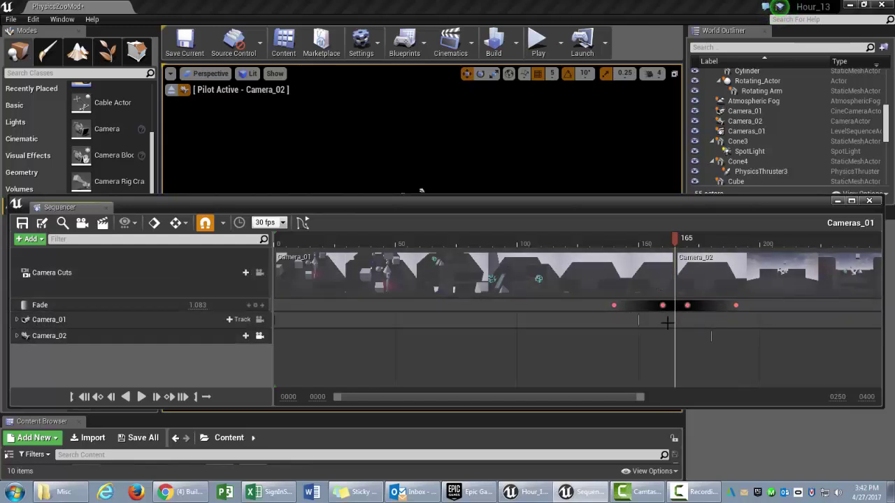
click(22, 224)
- Lock the viewport to the Camera Cuts track, clear the Sequencer window out of the way and play the sequence
click(88, 278)
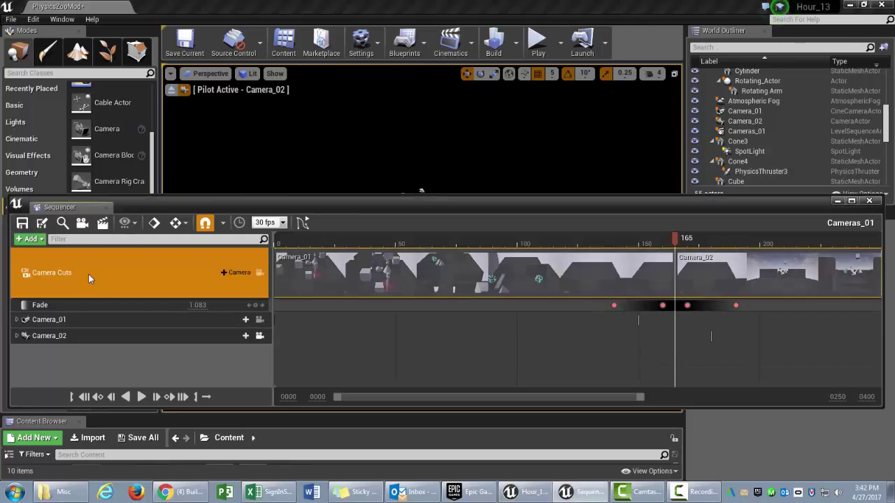
click(258, 274)
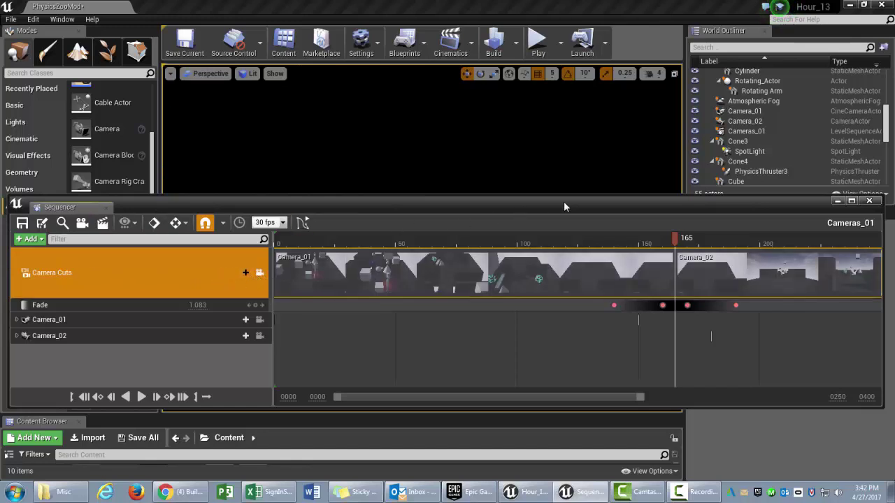
drag(564, 201, 0, 192)
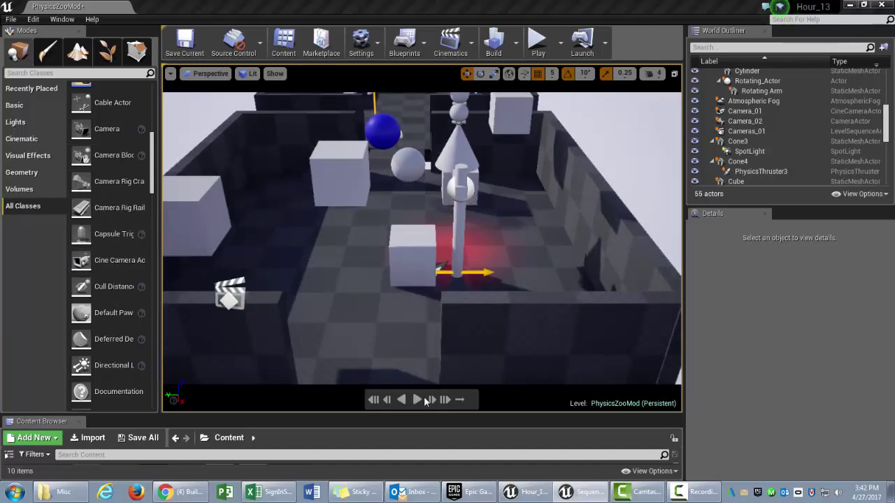
click(419, 401)
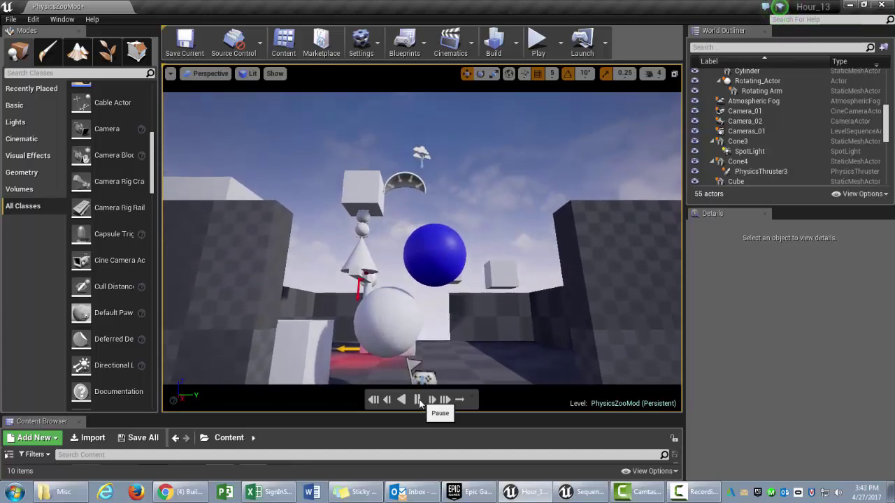
- Pause and resume the camera sequence preview, and play-test the level in the viewport, moving forward through the scene
click(417, 400)
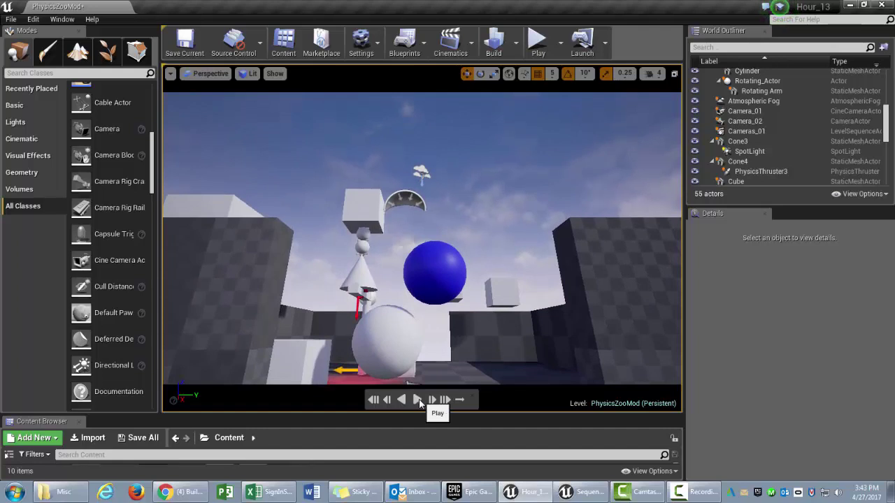
click(418, 400)
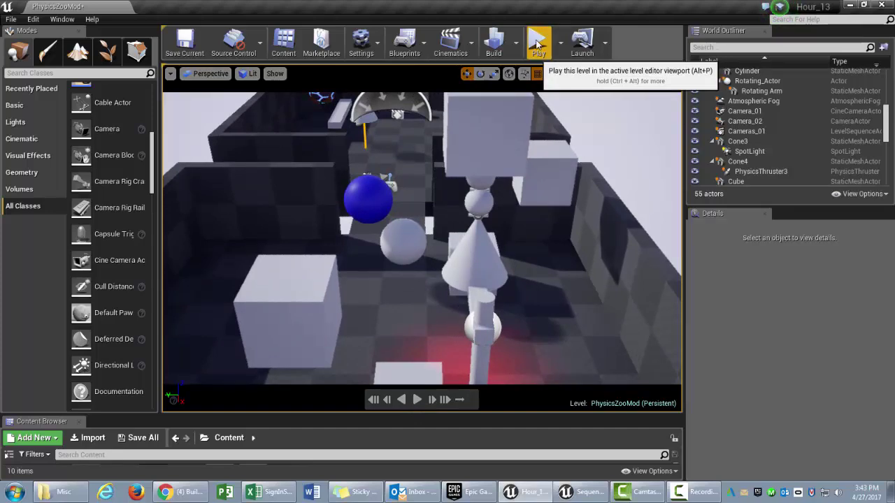
click(538, 44)
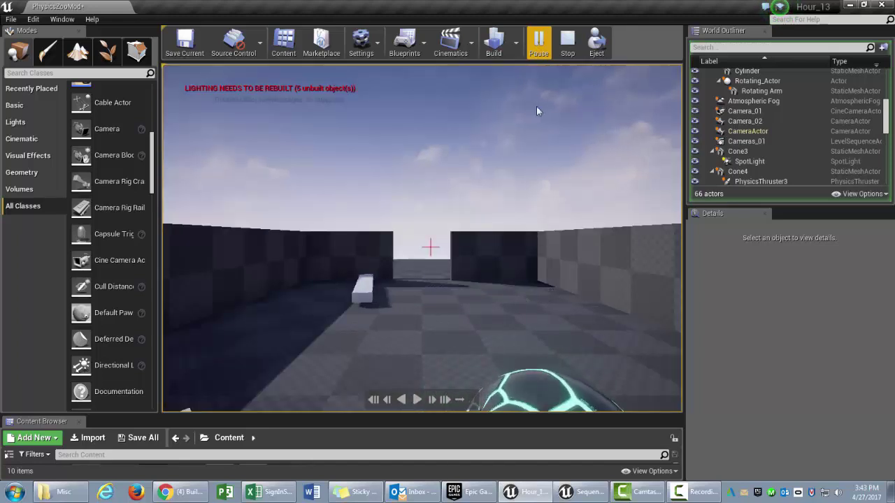
click(451, 226)
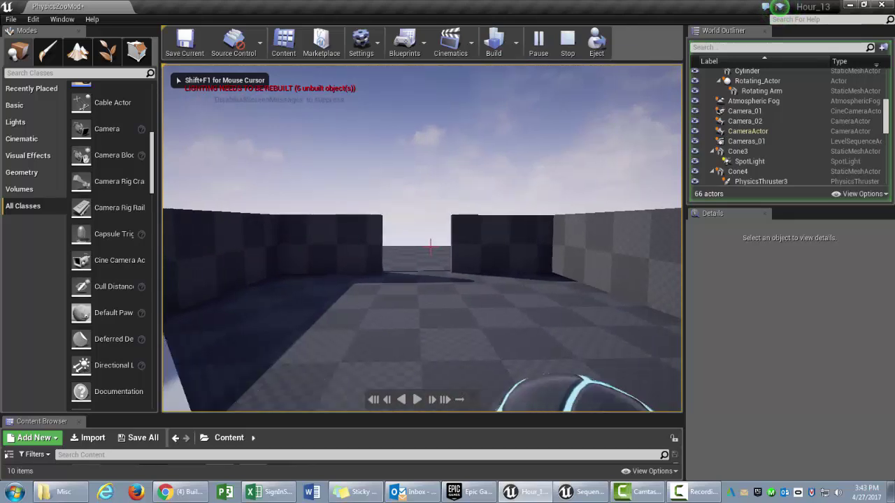
key(w)
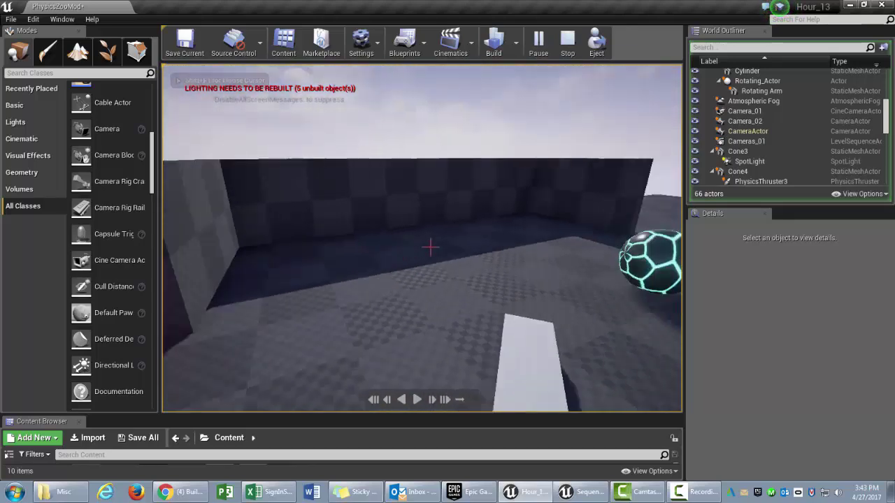
key(w)
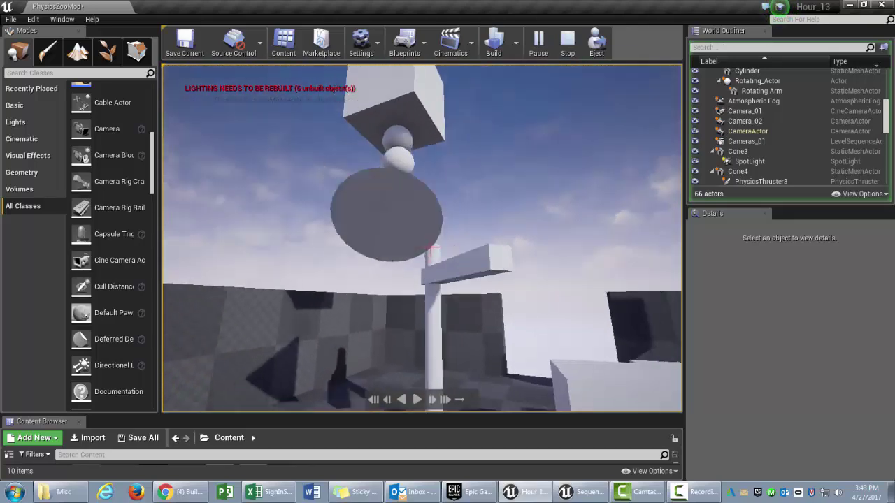